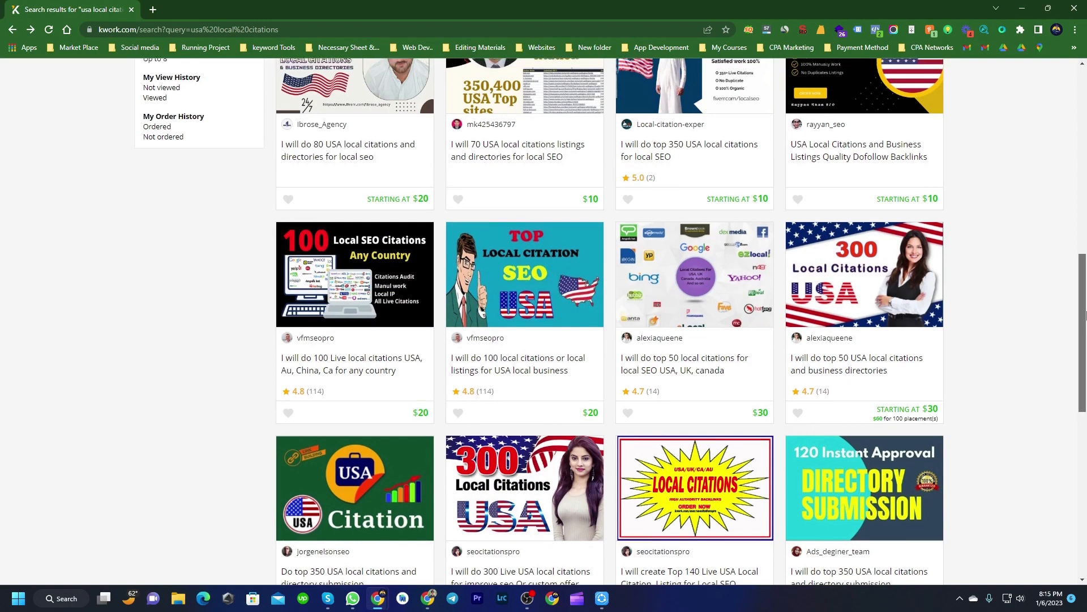
Examine the thumbnail designs, titles and ratings of the service listings in the "usa local citations" search results
left_click_drag(1084, 322, 635, 76)
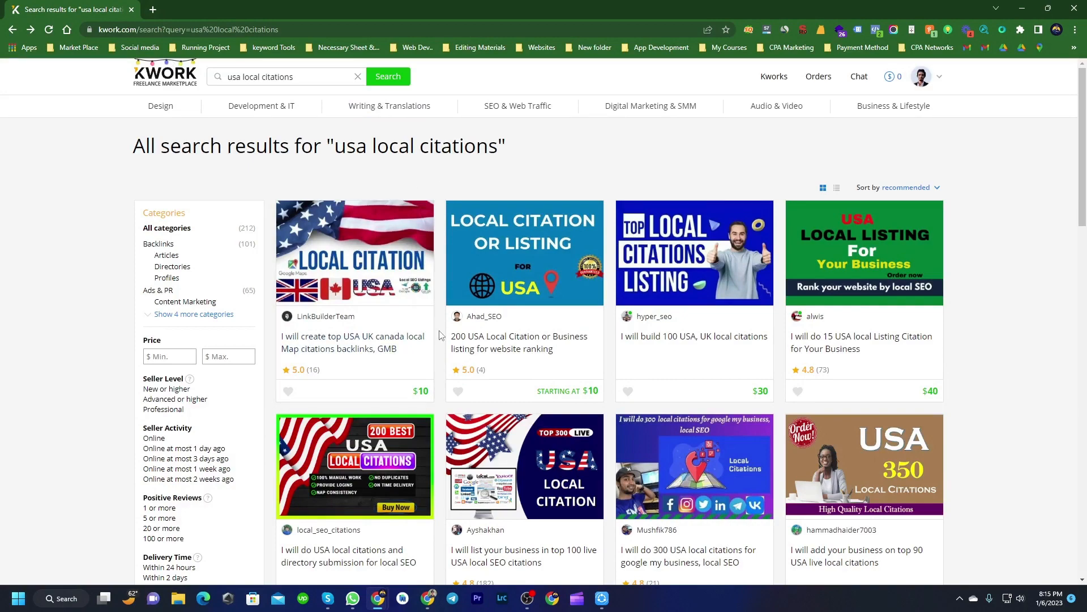
scroll(442, 297, "down", 5)
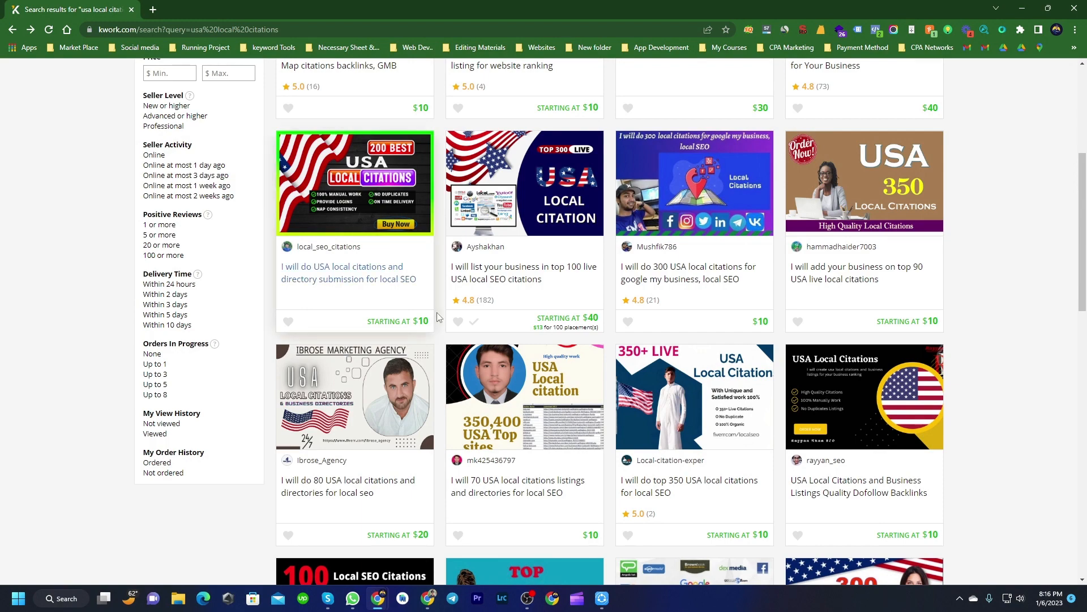
scroll(437, 318, "up", 5)
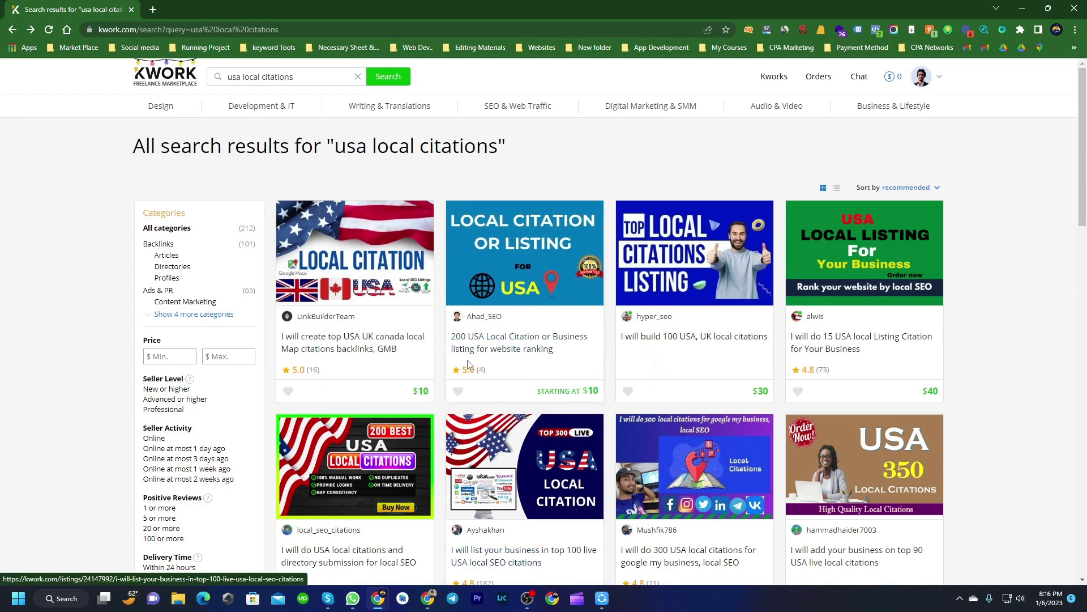
scroll(752, 355, "down", 4)
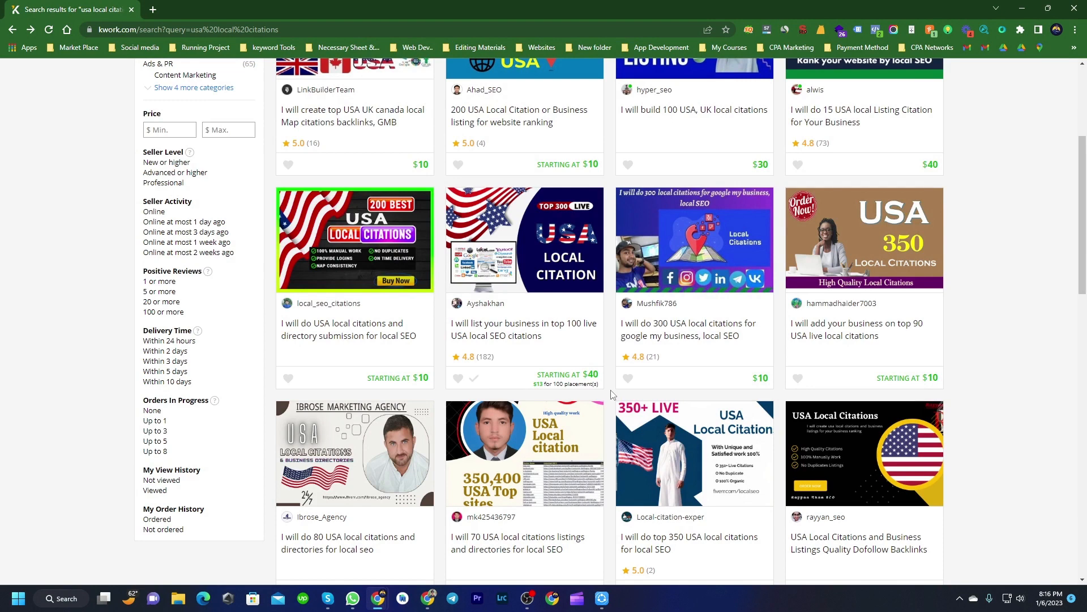
scroll(612, 394, "up", 4)
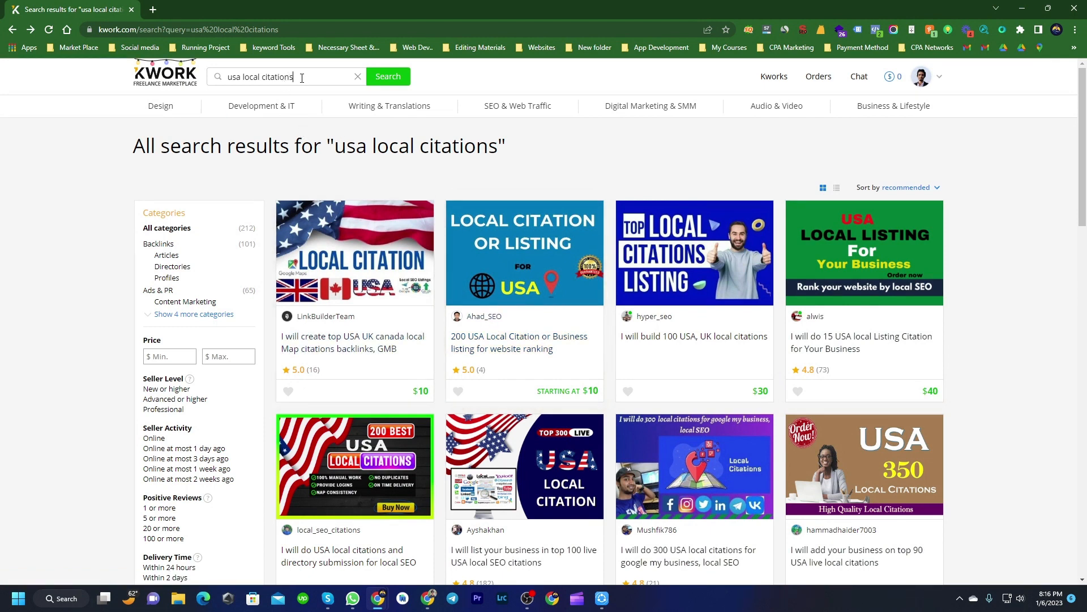
left_click_drag(331, 77, 201, 105)
left_click(633, 175)
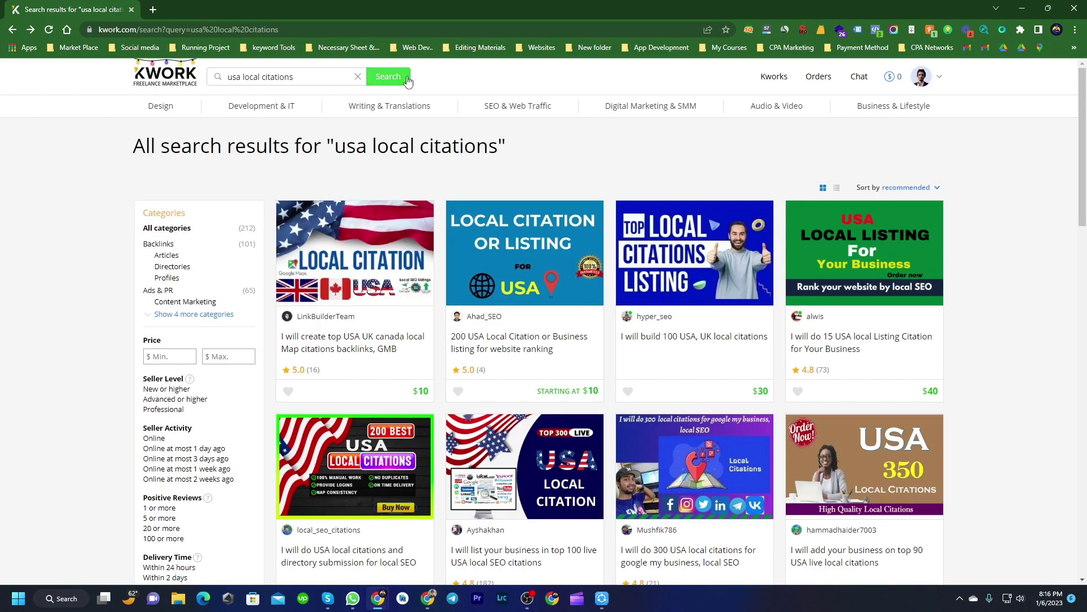
scroll(589, 271, "down", 4)
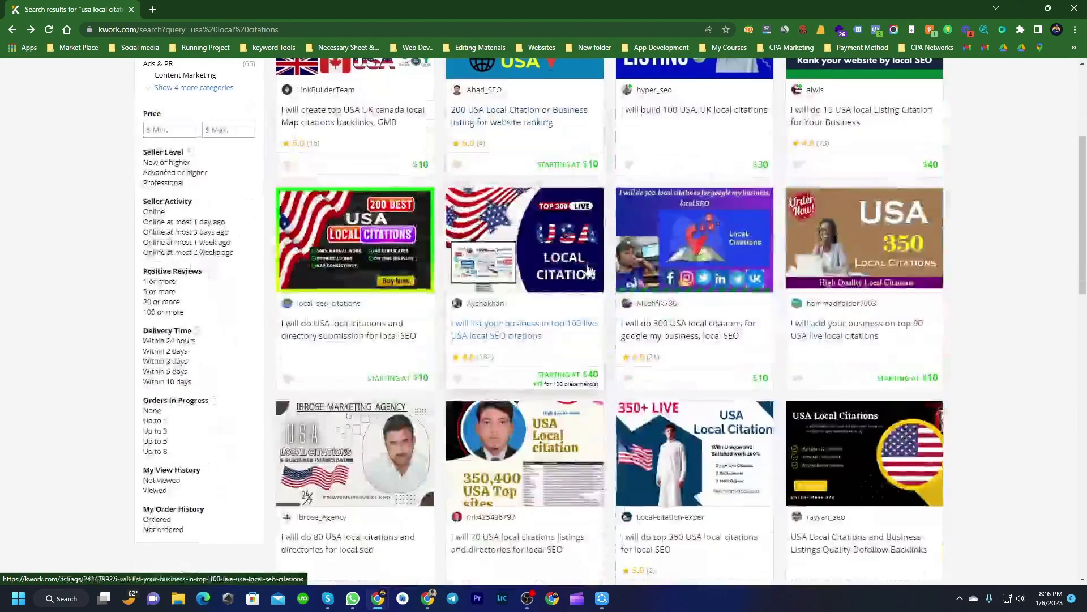
scroll(589, 271, "down", 10)
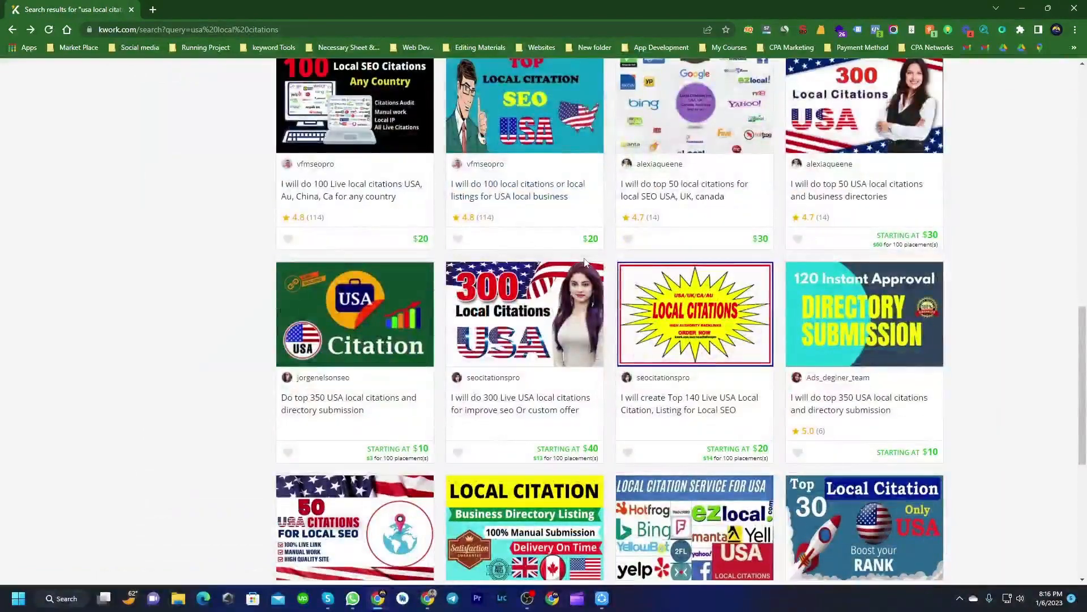
scroll(707, 344, "down", 5)
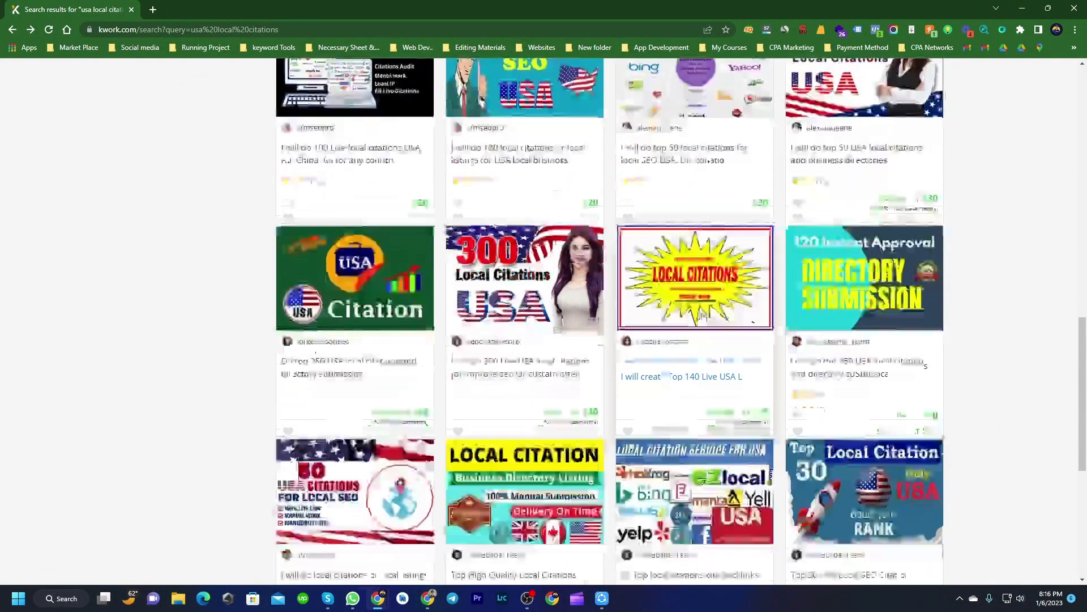
scroll(702, 357, "up", 10)
scroll(702, 368, "up", 4)
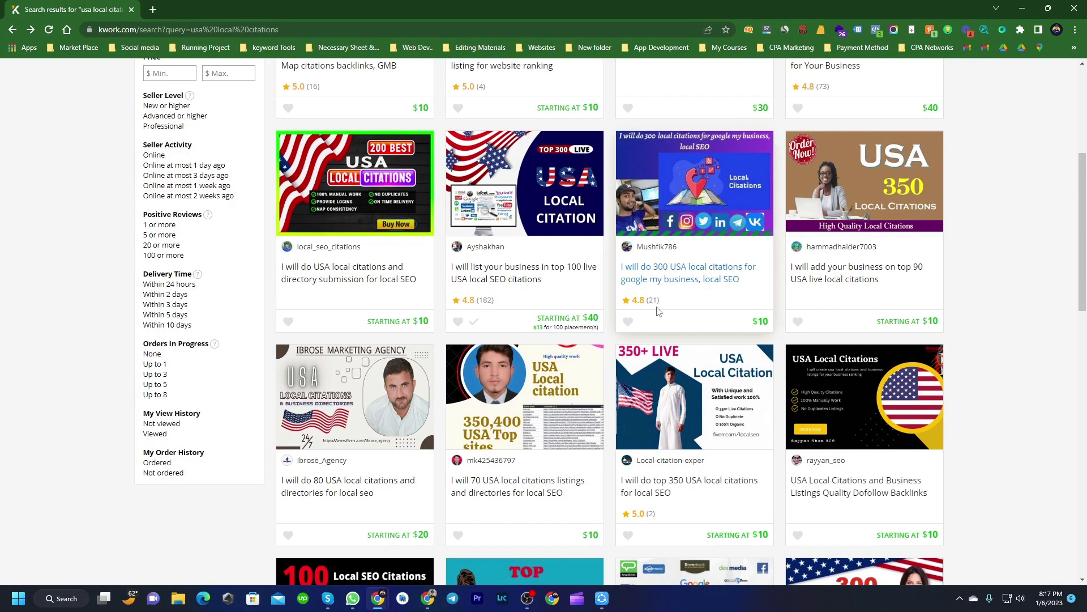
scroll(660, 311, "up", 5)
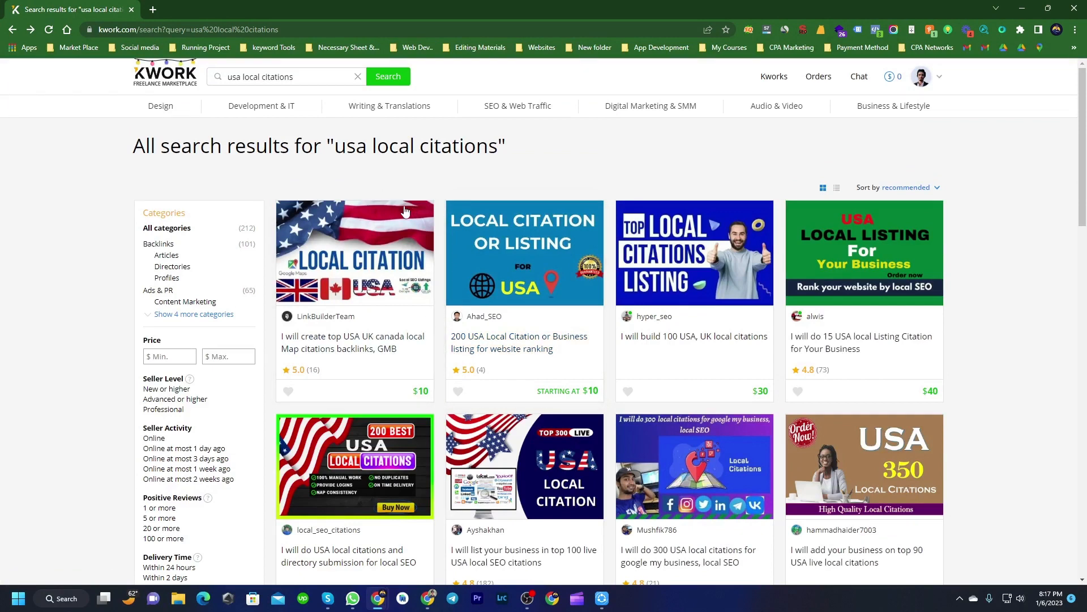
Open the Canva home page in a new browser tab
left_click(152, 10)
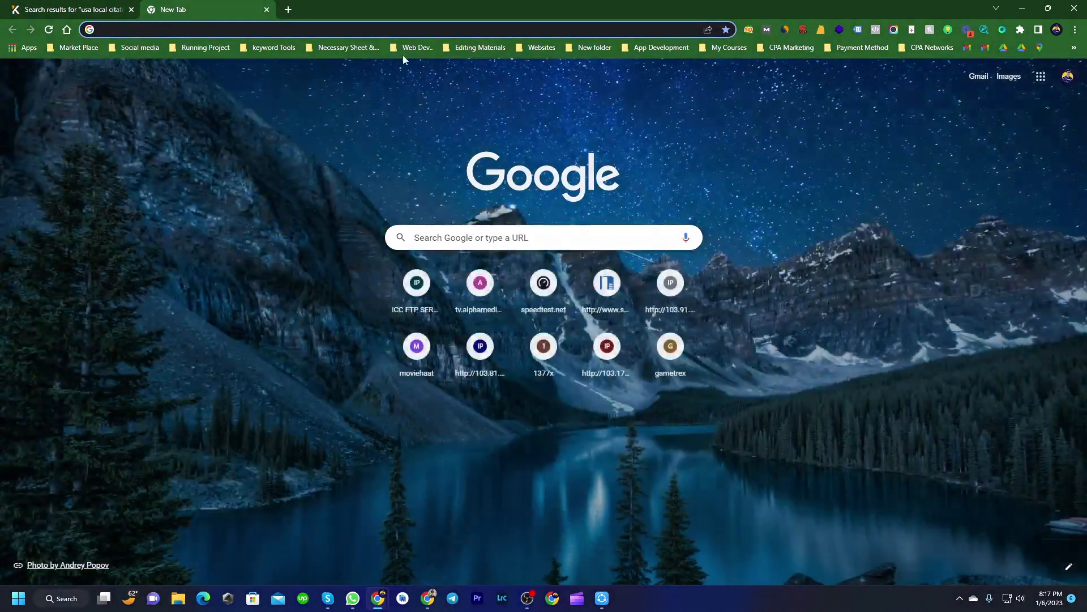
left_click(412, 47)
left_click(488, 48)
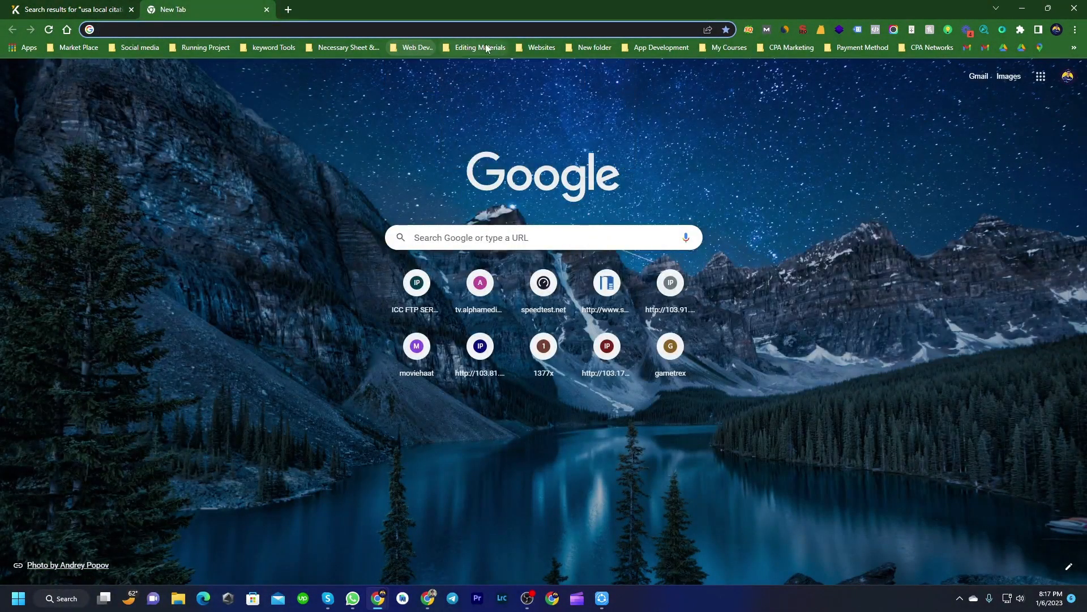
left_click(491, 50)
left_click(494, 66)
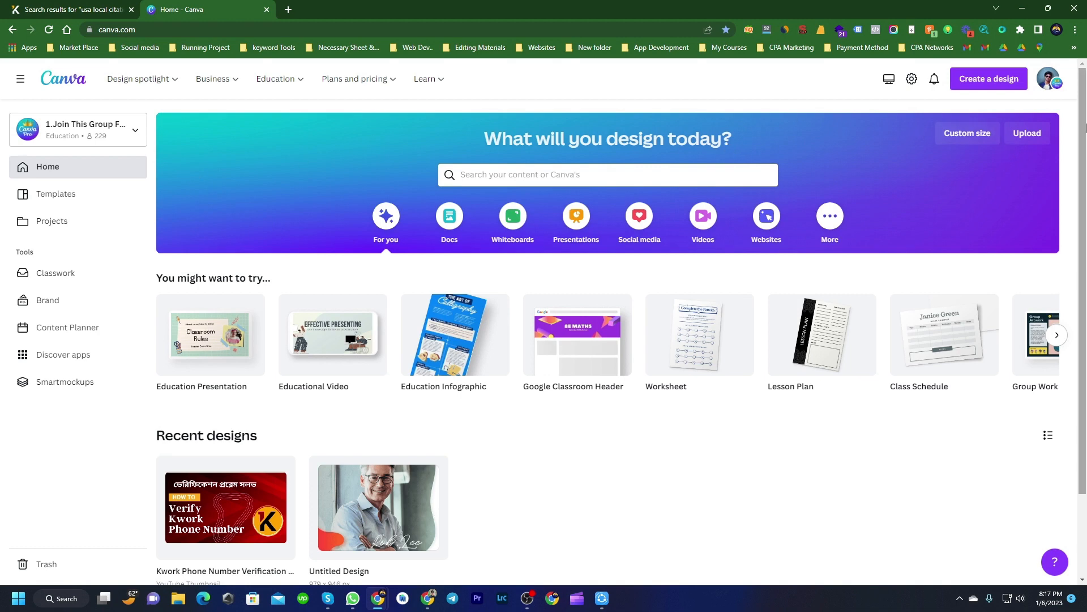
scroll(912, 136, "down", 2)
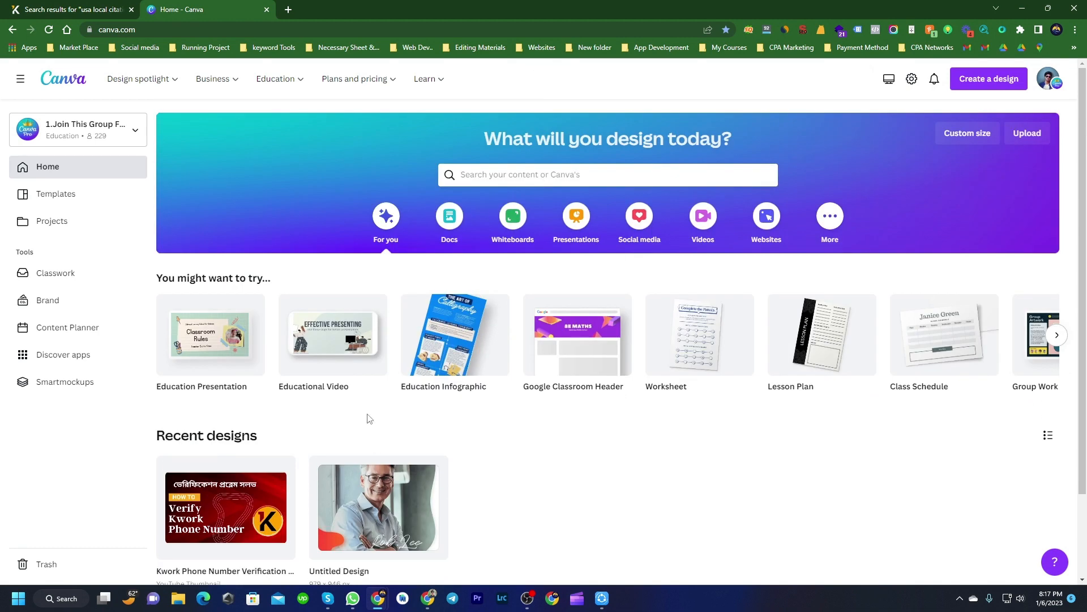
Search Google in a new browser tab for "kwork gig image size" and look through the results
left_click(113, 7)
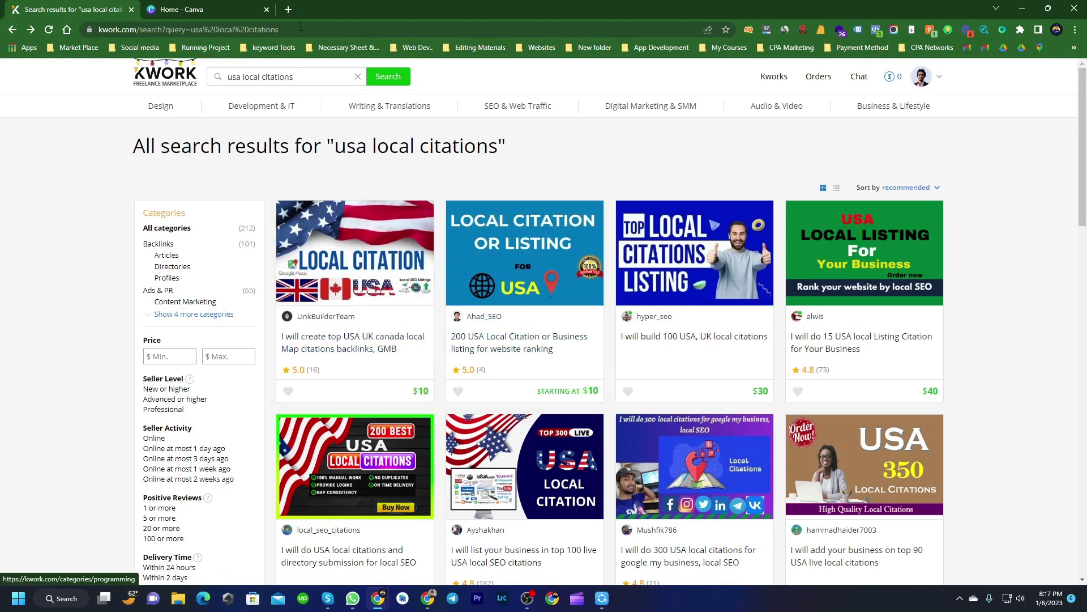
left_click(289, 11)
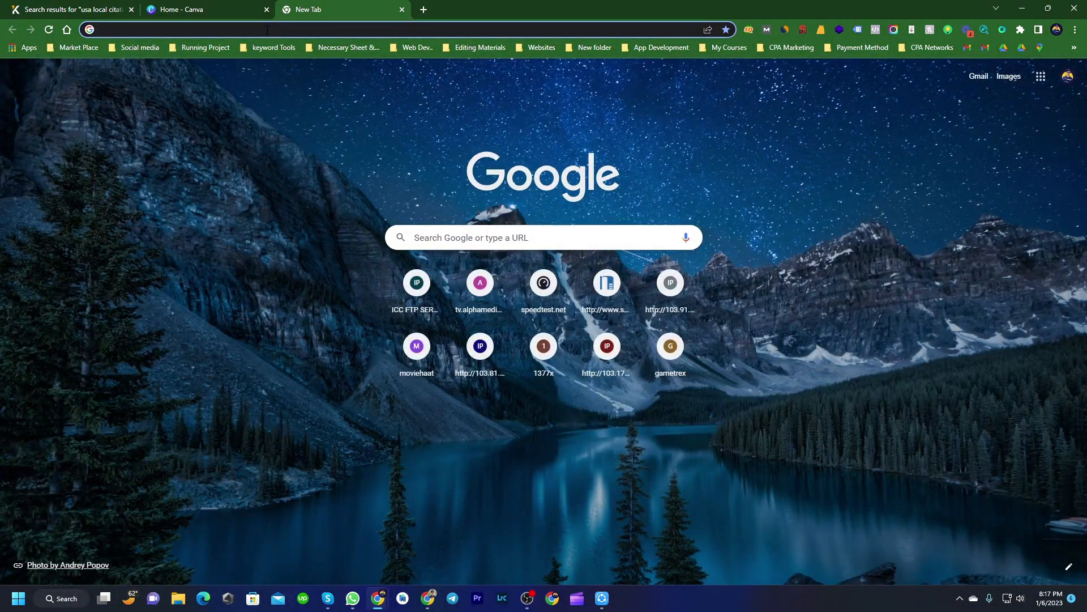
type("kwork ma")
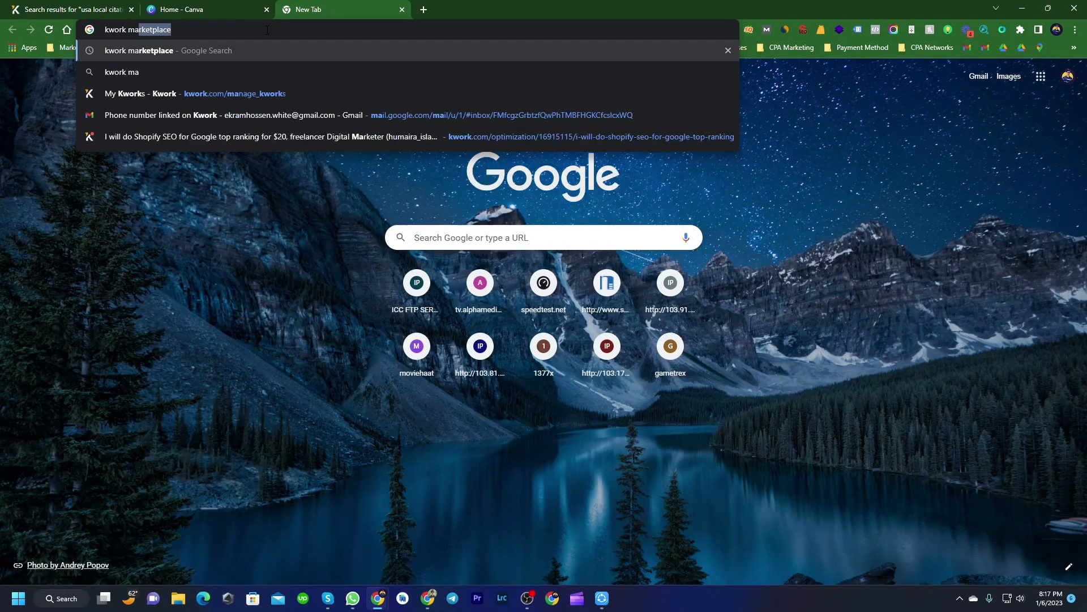
key("BackSpace")
key("BackSpace")
key("BackSpace")
type("gig image")
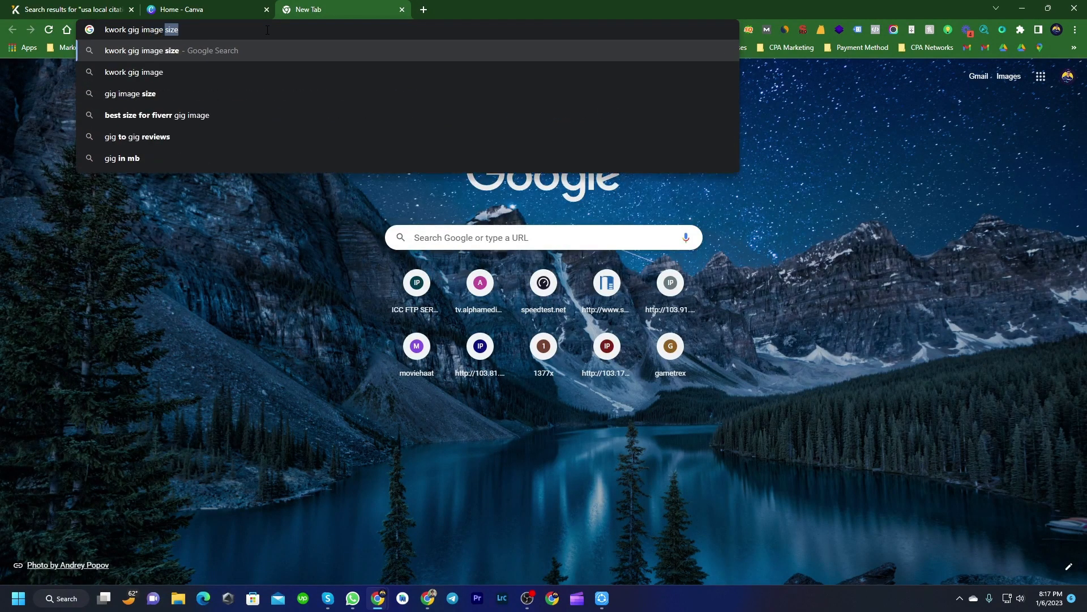
type(" size")
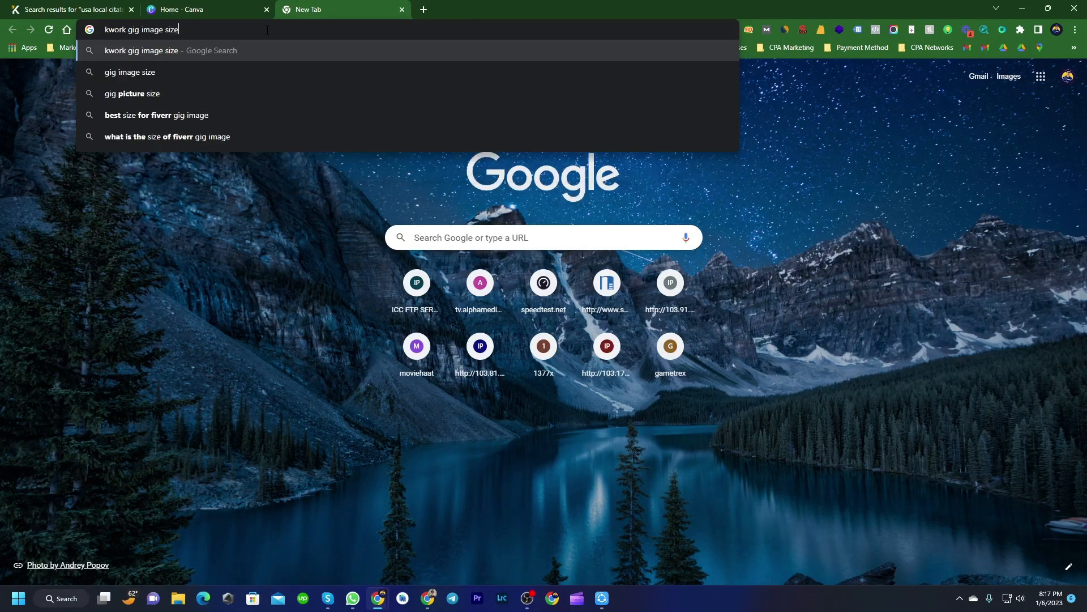
key("Return")
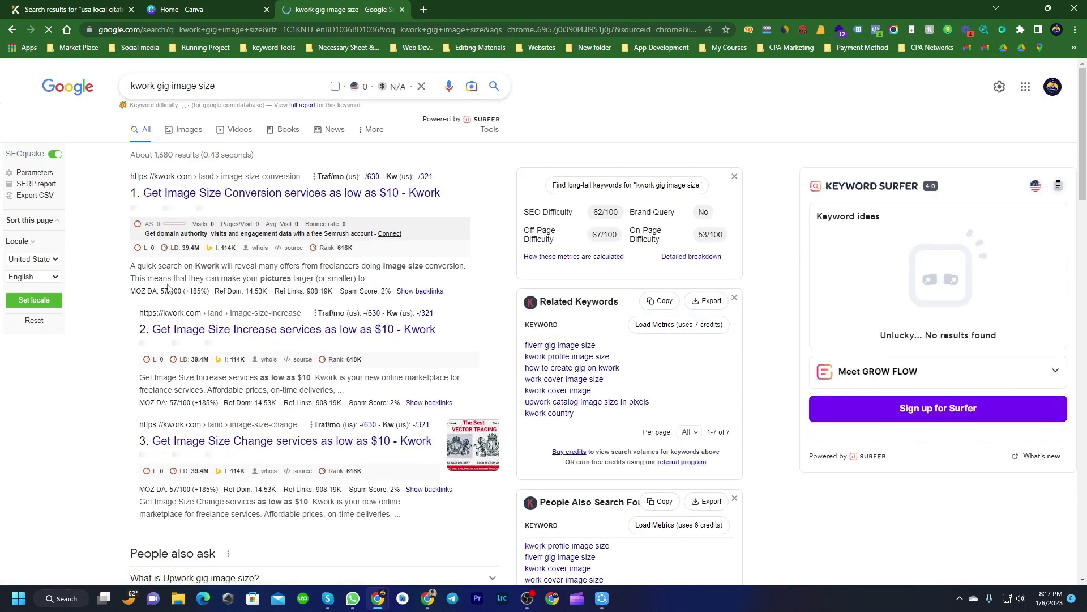
scroll(284, 266, "down", 4)
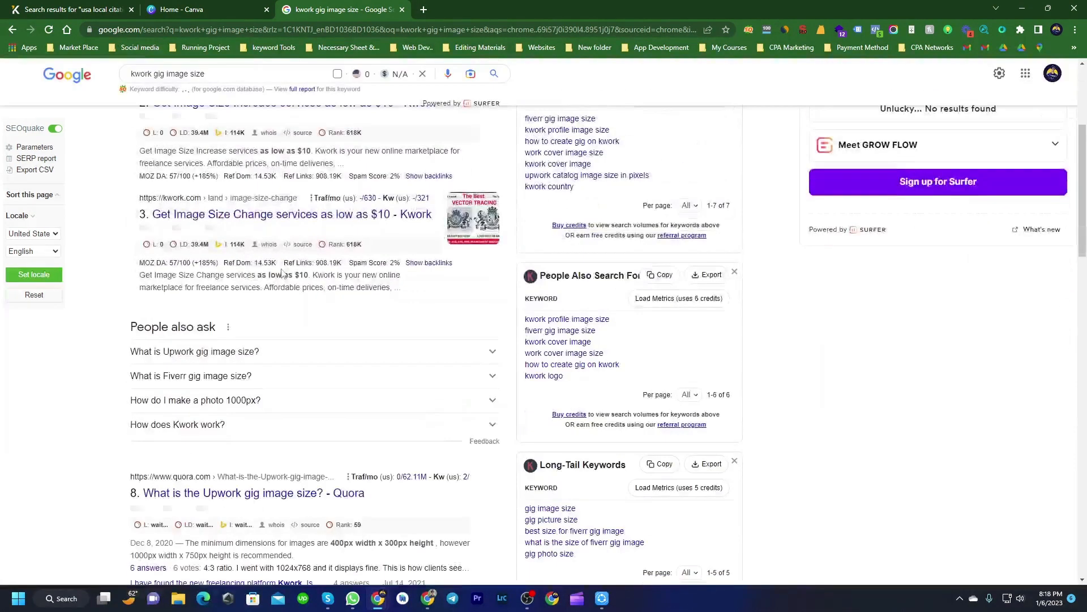
scroll(280, 271, "up", 4)
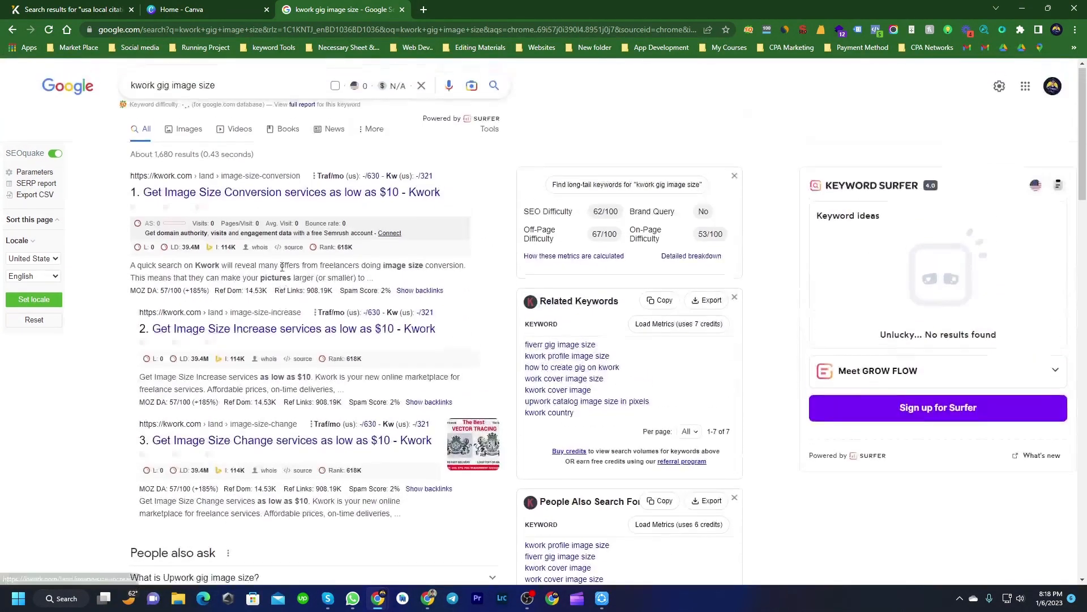
Change the Google search to "Fiverr gig image size" to look up the recommended image dimensions
left_click(155, 87)
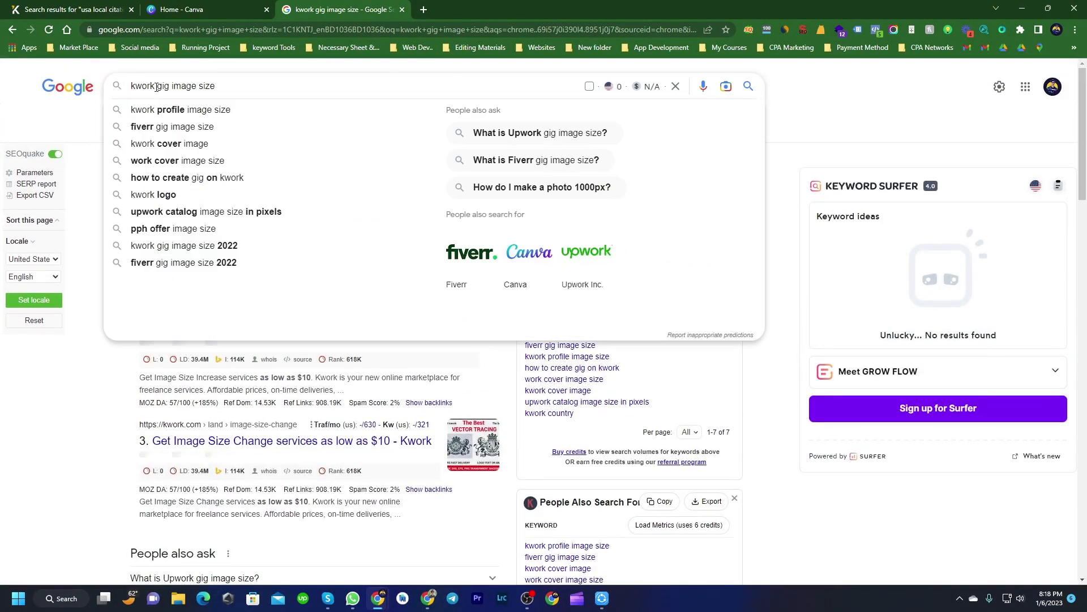
key("BackSpace")
key("BackSpace")
key("BackSpace")
key("BackSpace")
key("BackSpace")
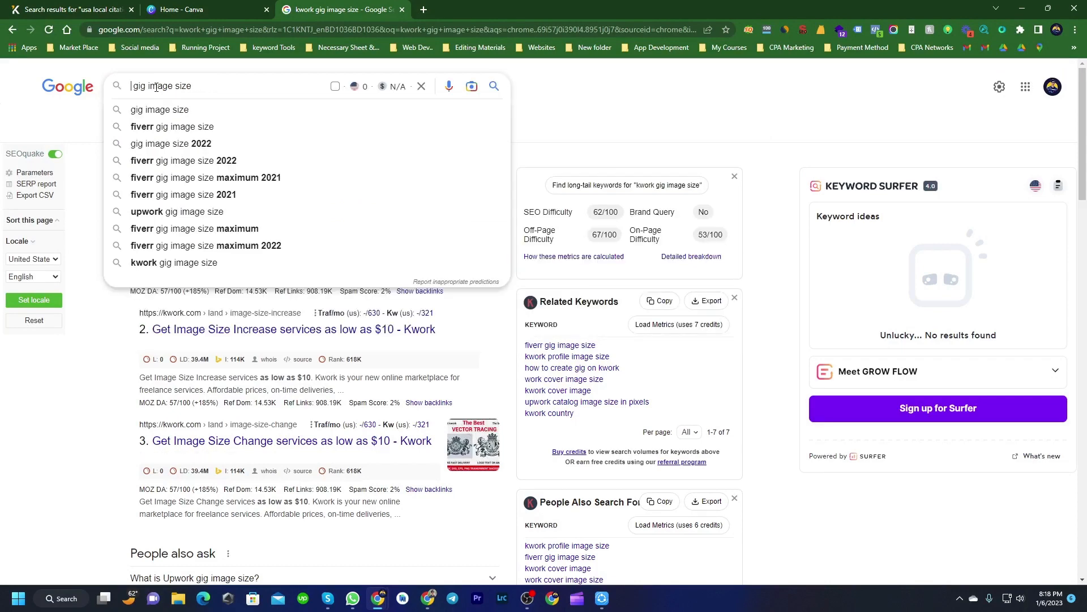
type("Fiv ")
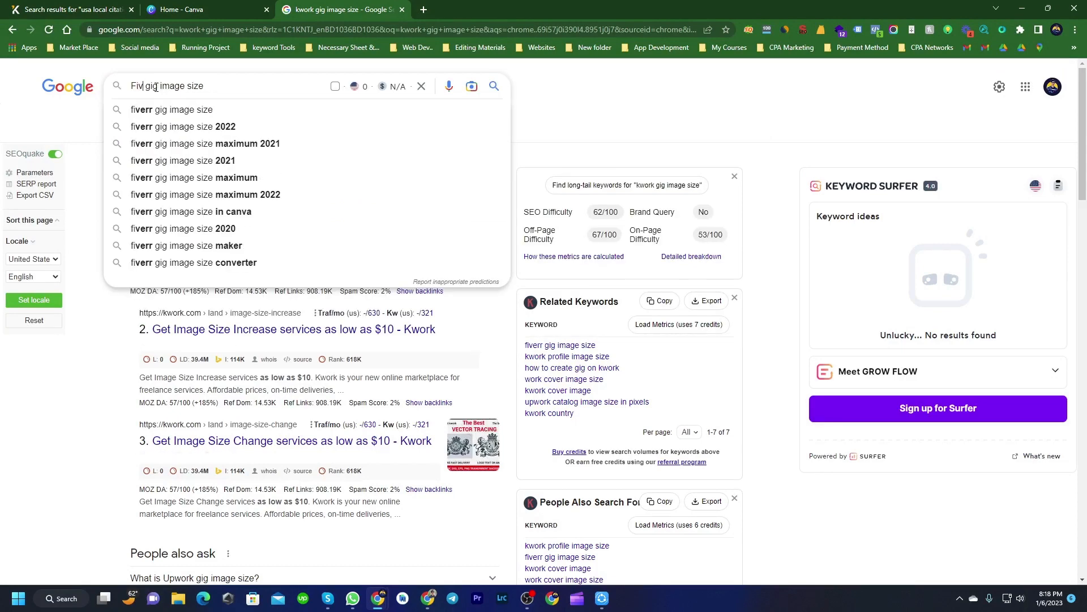
type("err")
key("Return")
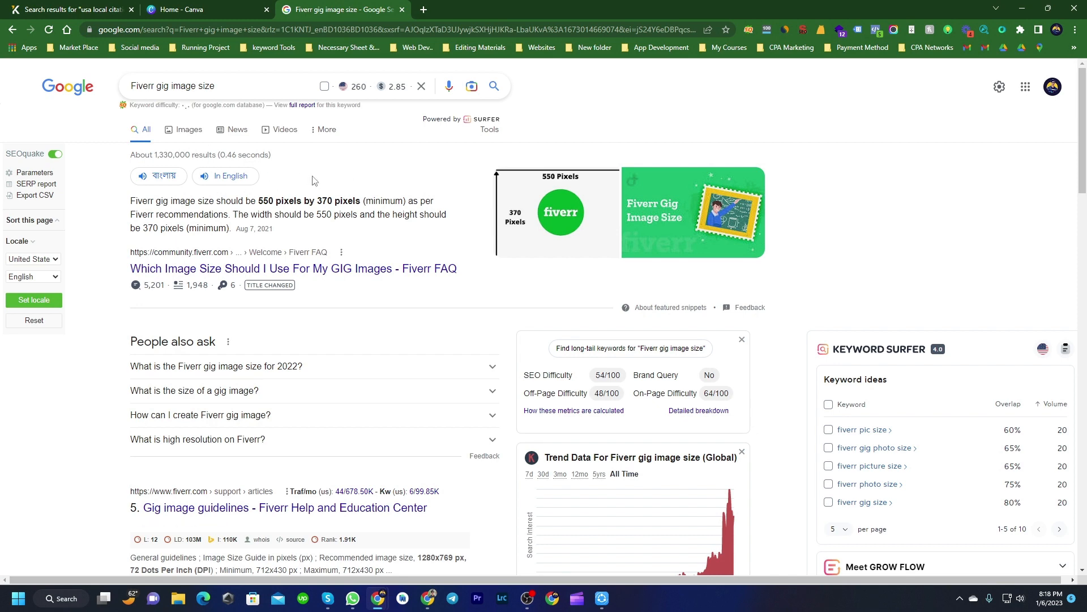
Switch back to Canva and create a new custom-size design 550 px wide and 370 px high
left_click(231, 9)
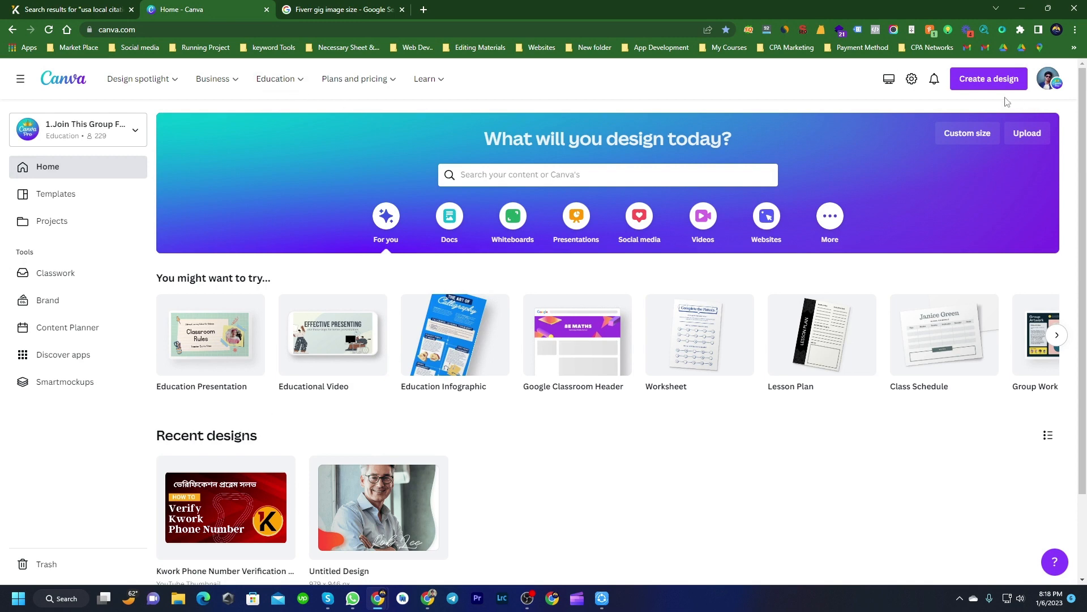
left_click(991, 82)
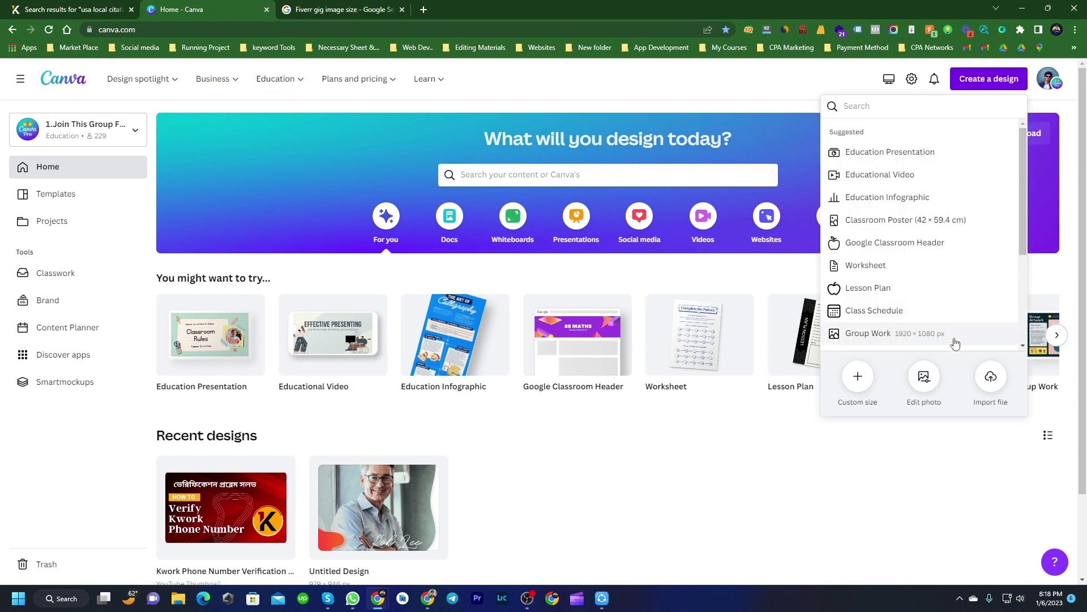
left_click(859, 379)
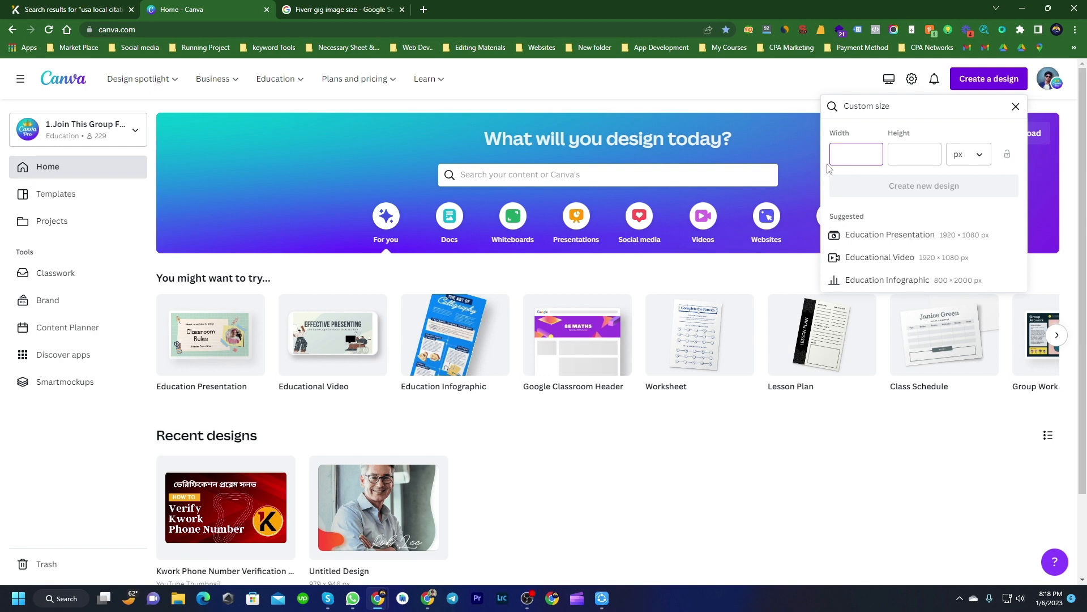
key("Tab")
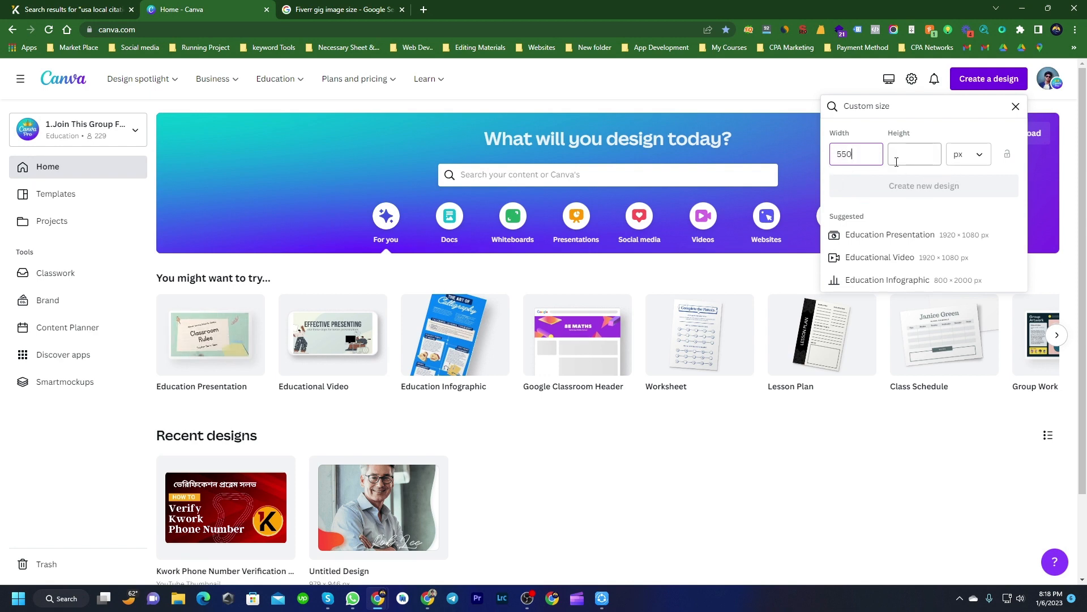
type("370")
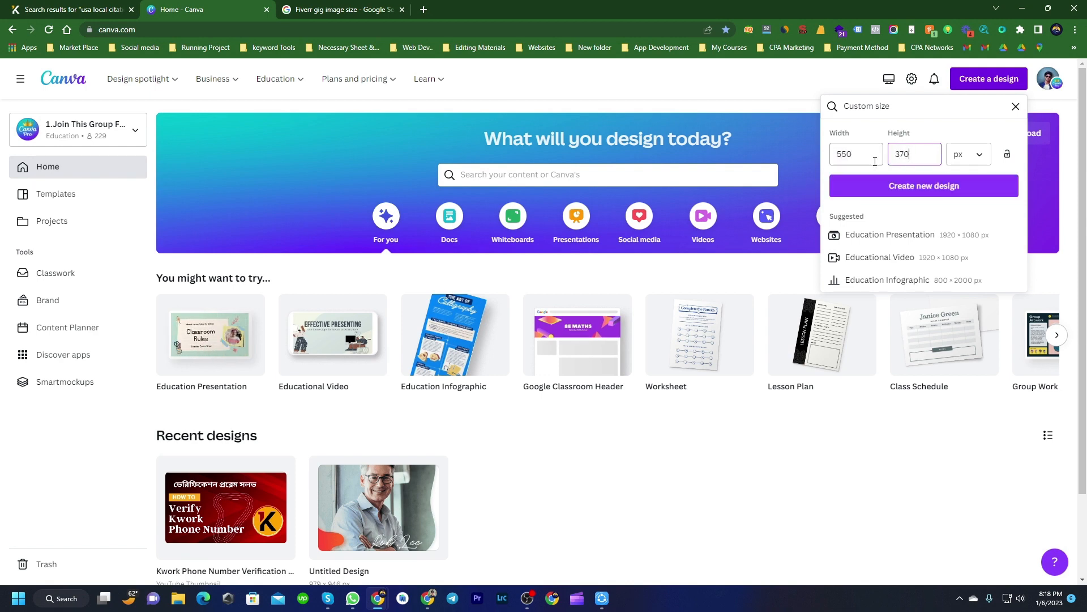
left_click(947, 187)
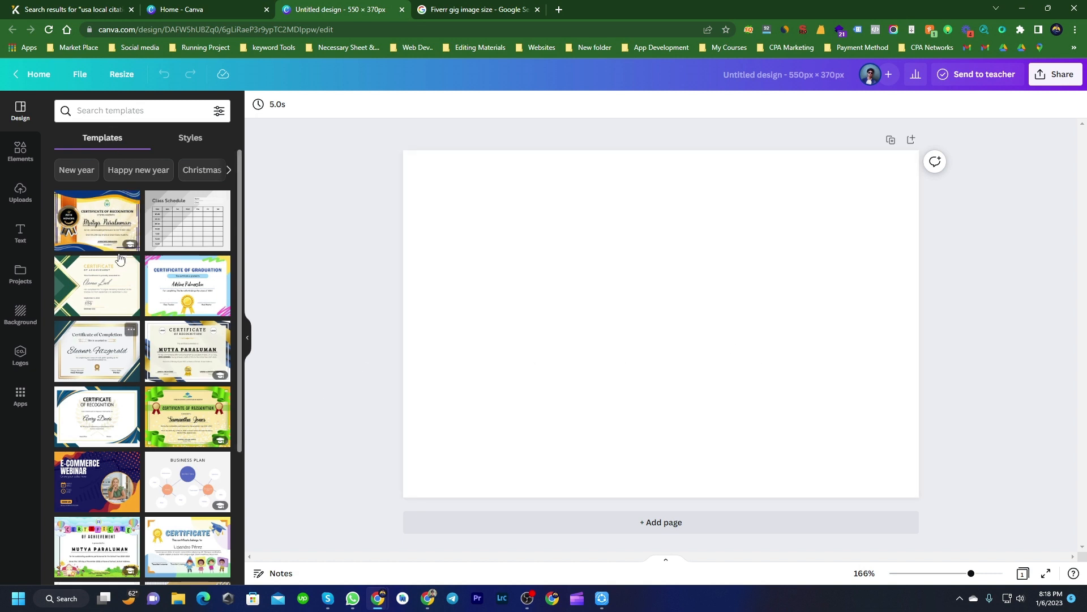
Browse the suggested templates for a layout suitable for the blank gig image
scroll(144, 349, "down", 3)
scroll(144, 348, "down", 10)
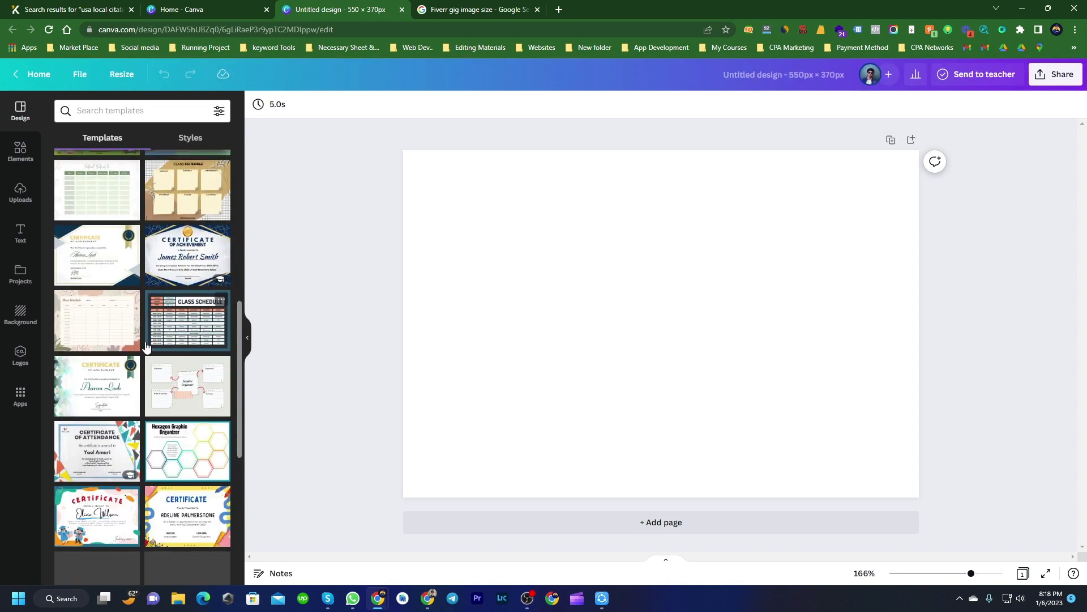
scroll(145, 346, "down", 5)
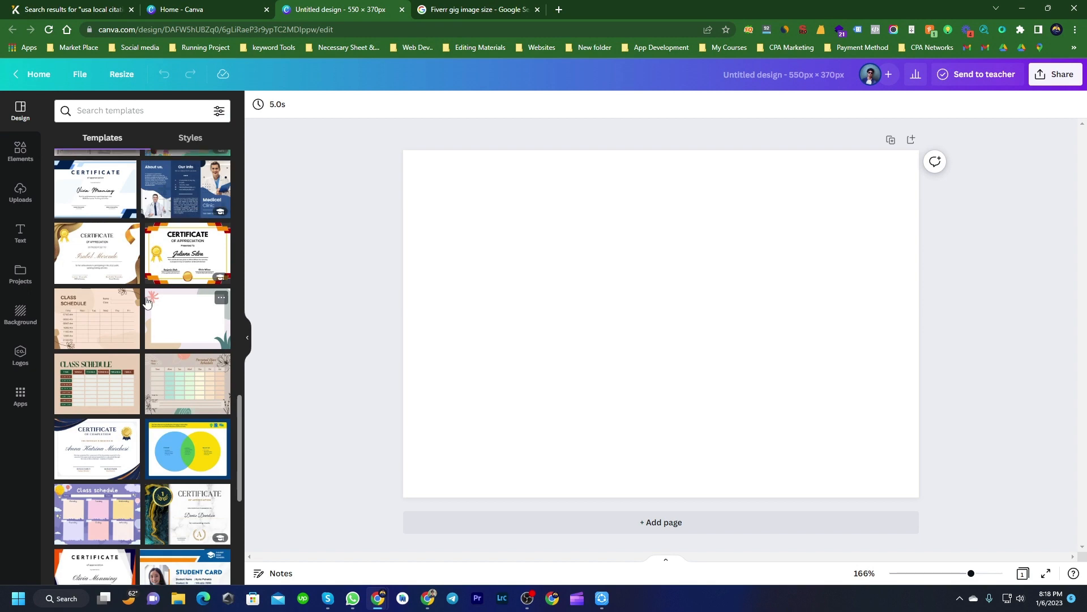
scroll(150, 306, "down", 5)
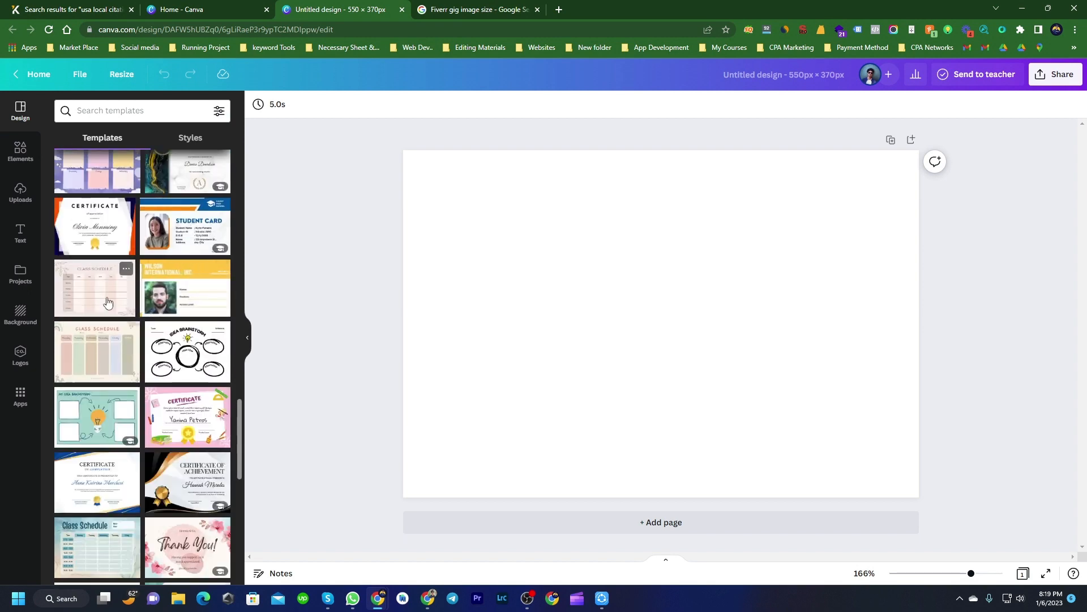
Switch to the Kwork results for "usa local citations" and study the competing gig images for design ideas
left_click(94, 8)
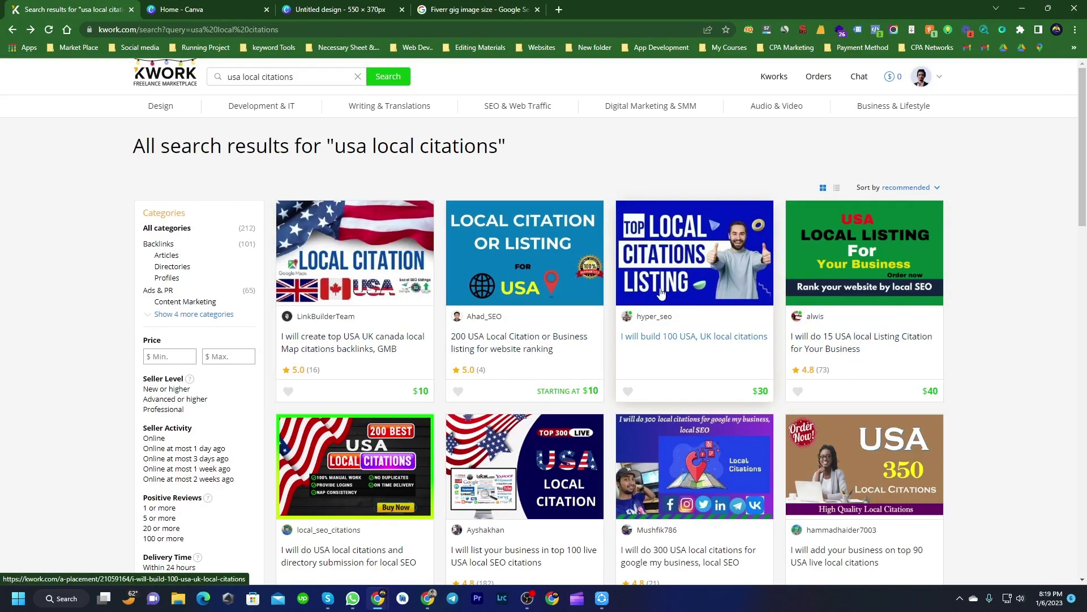
scroll(570, 363, "down", 3)
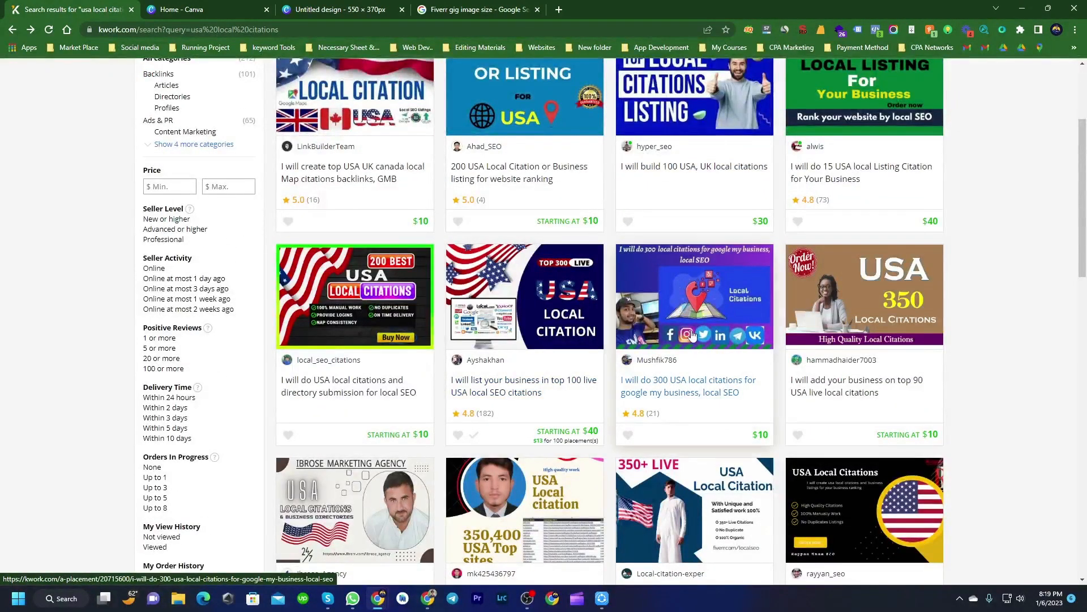
scroll(570, 363, "down", 9)
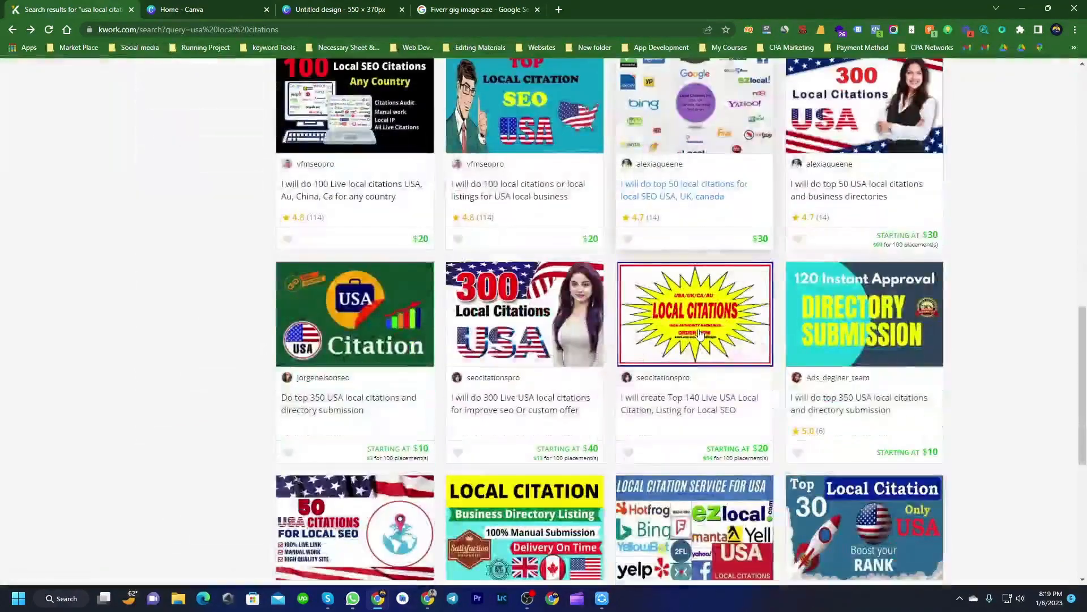
scroll(705, 333, "up", 4)
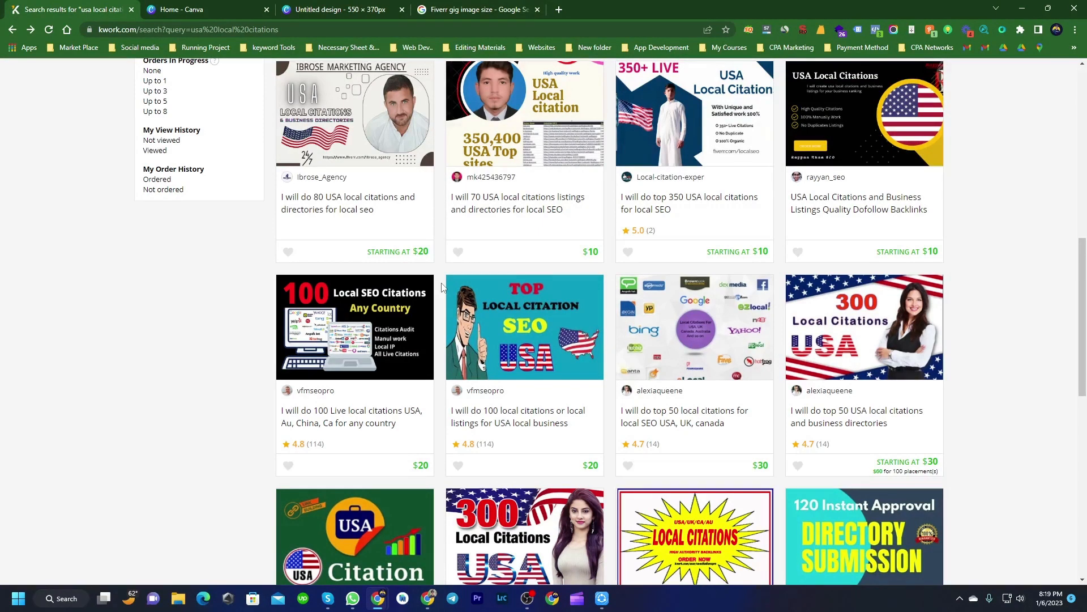
scroll(527, 337, "down", 7)
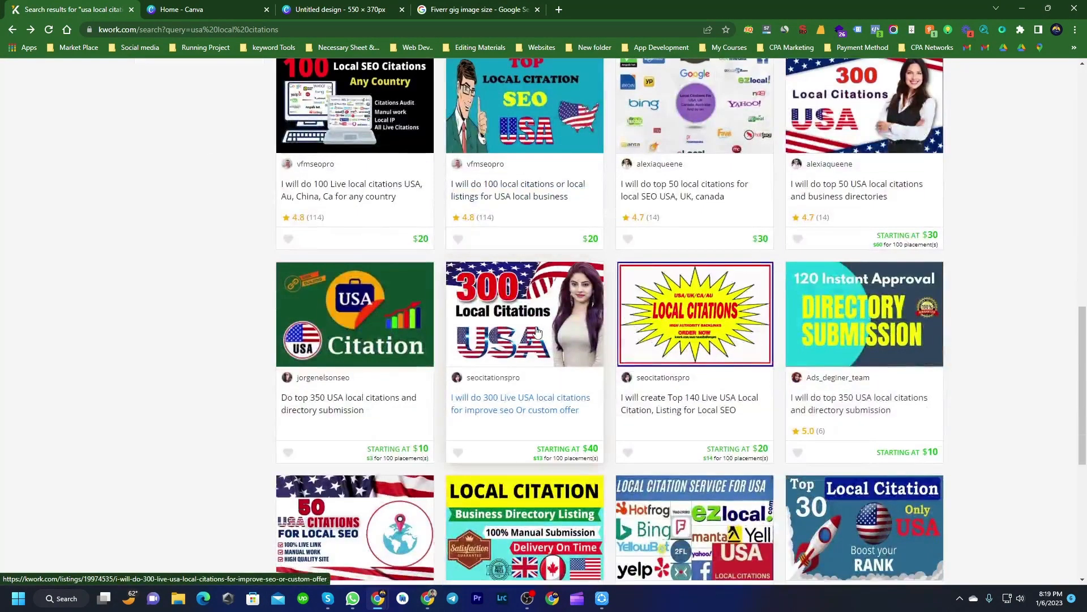
scroll(538, 331, "up", 8)
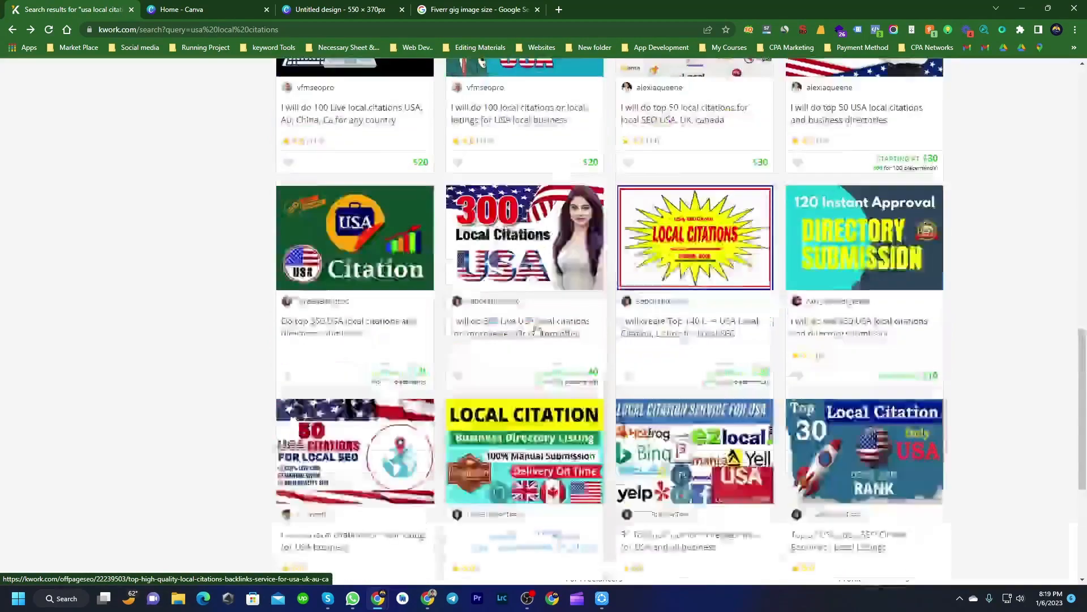
scroll(538, 326, "up", 7)
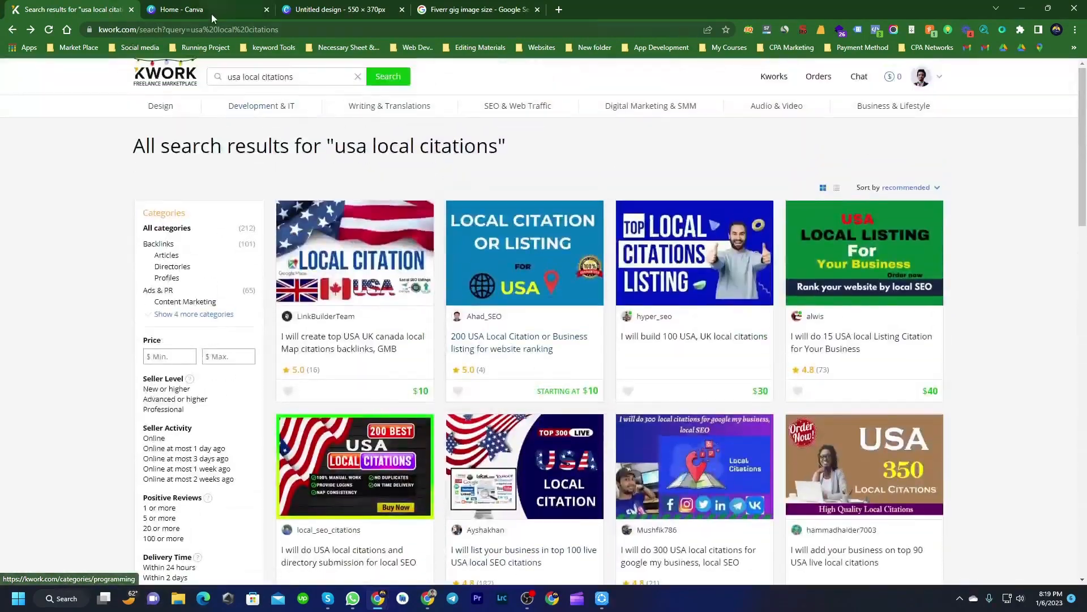
Return to the Canva design and browse more templates, including those for the search term "digital marketing"
left_click(334, 7)
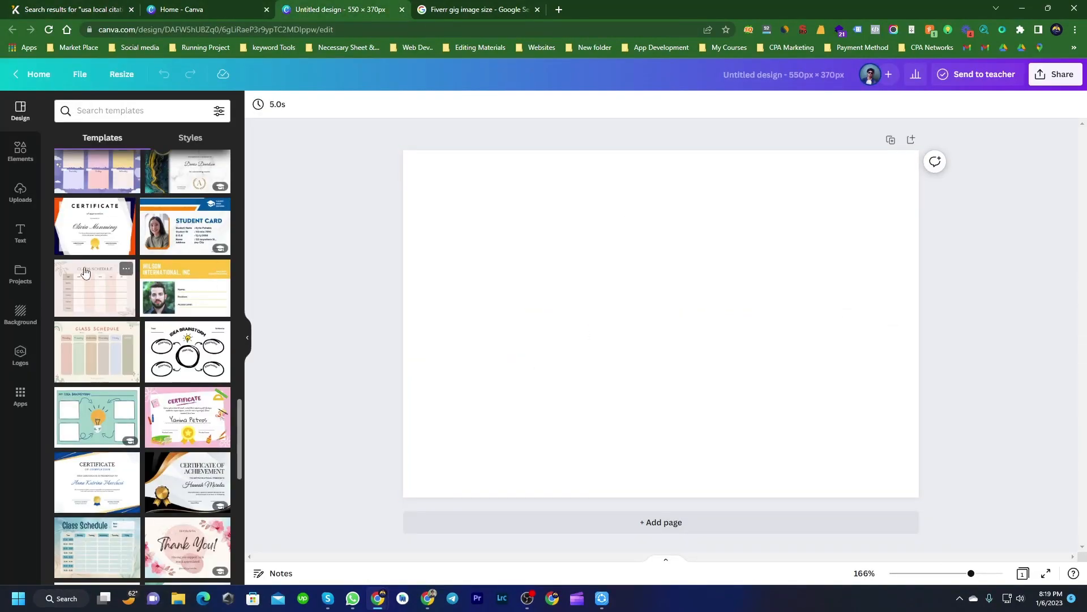
scroll(90, 264, "down", 5)
scroll(141, 271, "down", 5)
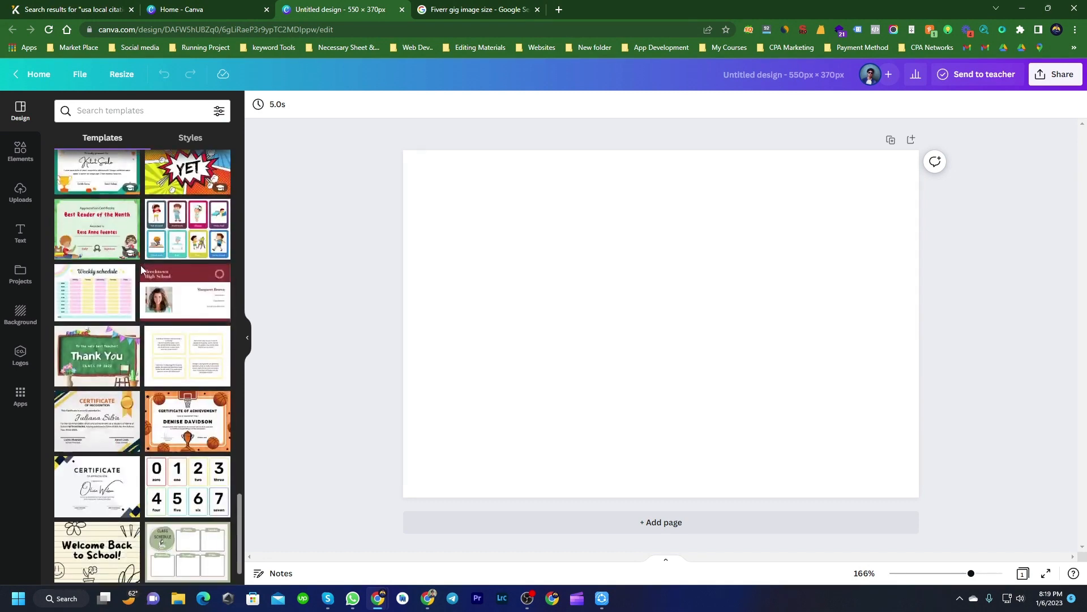
scroll(141, 270, "down", 10)
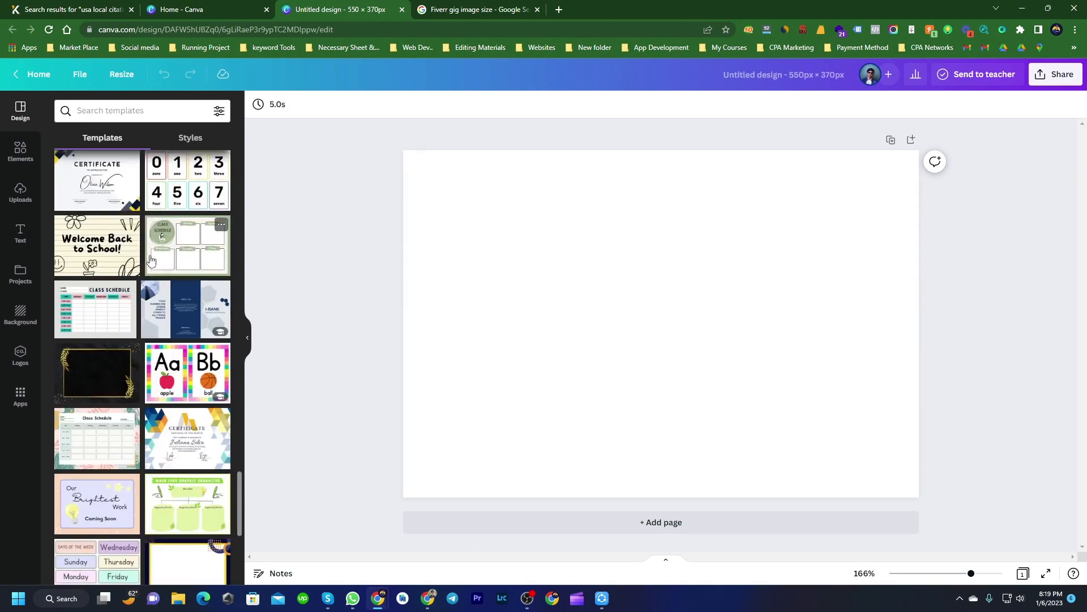
scroll(148, 258, "down", 8)
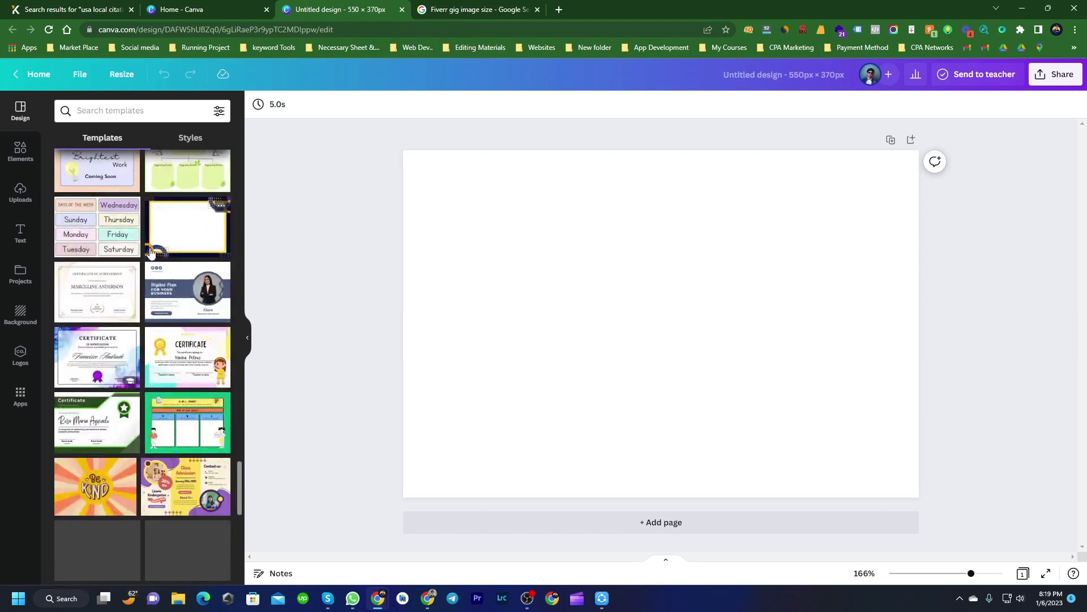
scroll(150, 252, "down", 8)
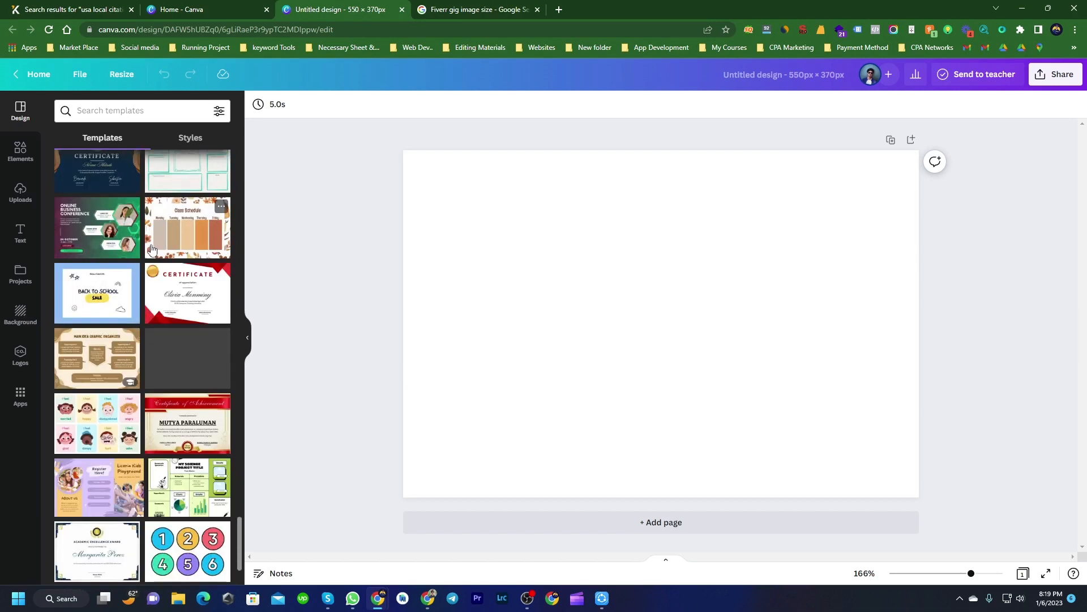
scroll(149, 247, "down", 5)
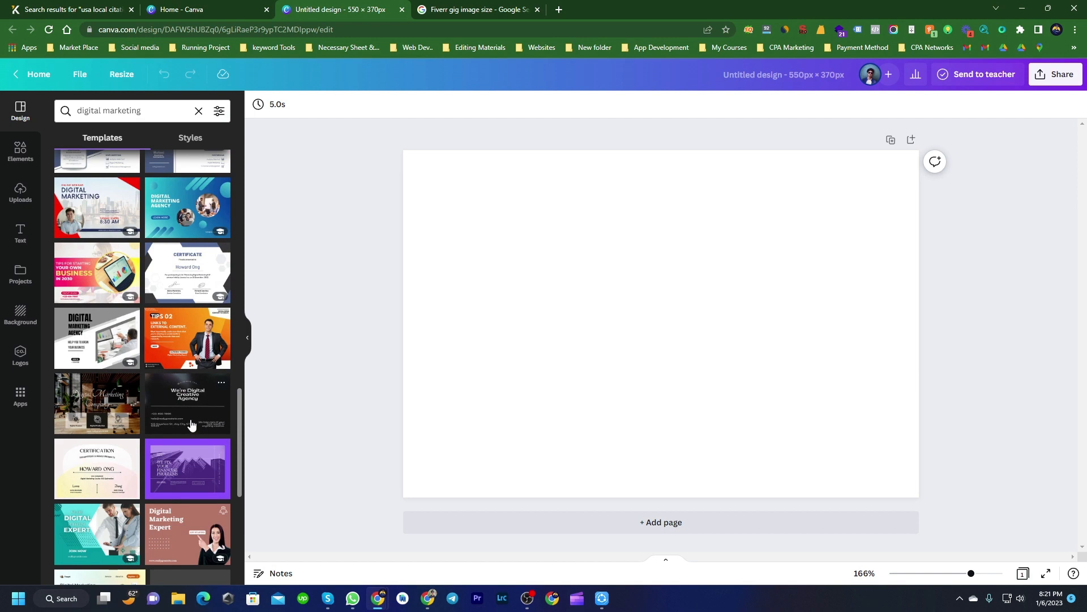
scroll(190, 408, "down", 3)
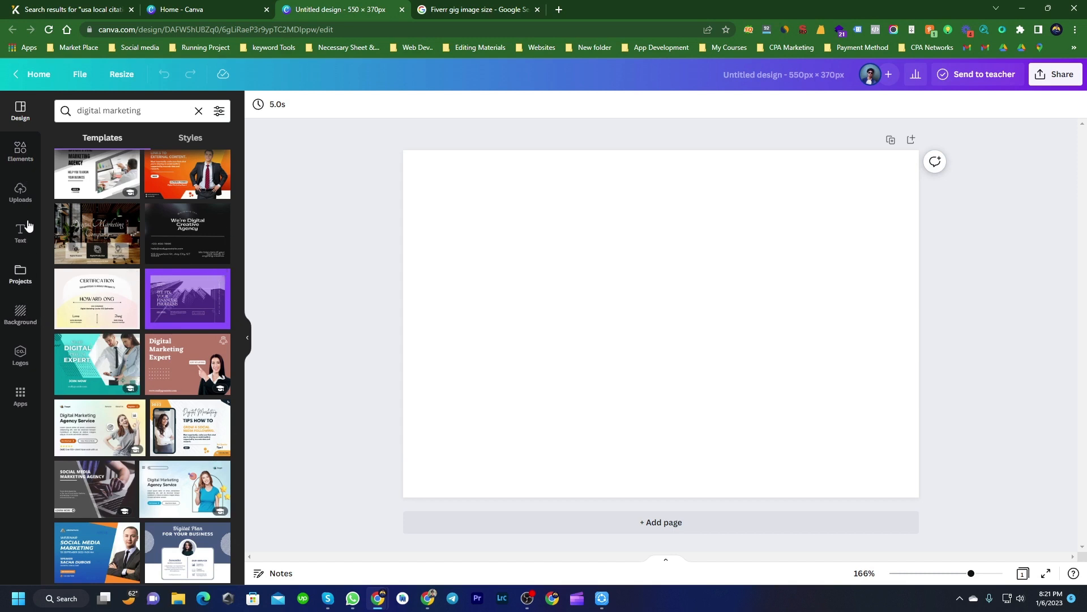
Try the preset pink and light orange colours as the page background
left_click(22, 317)
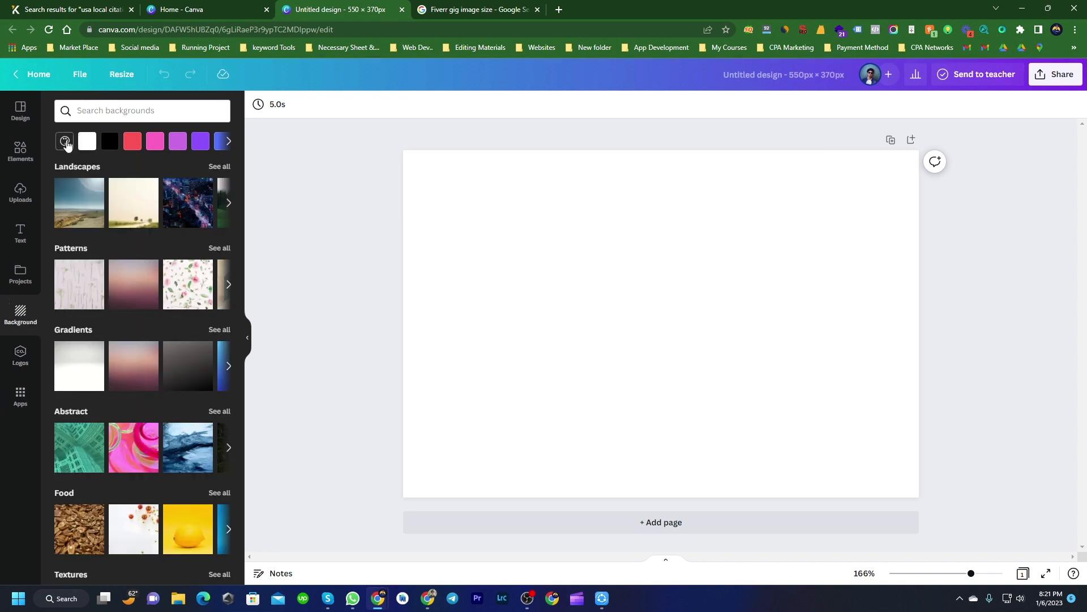
left_click(132, 143)
left_click(154, 144)
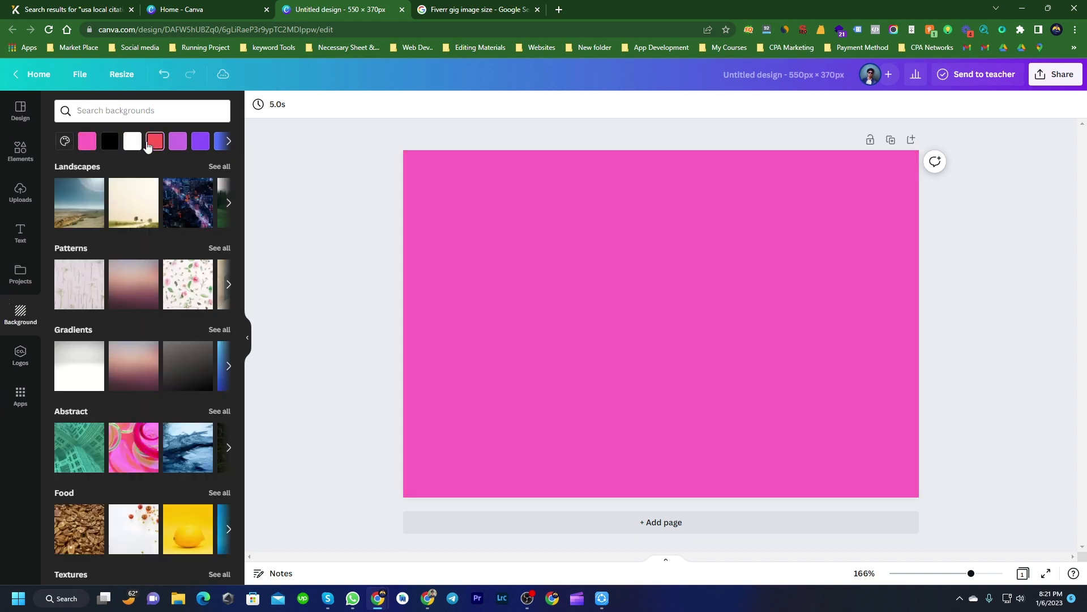
left_click(65, 142)
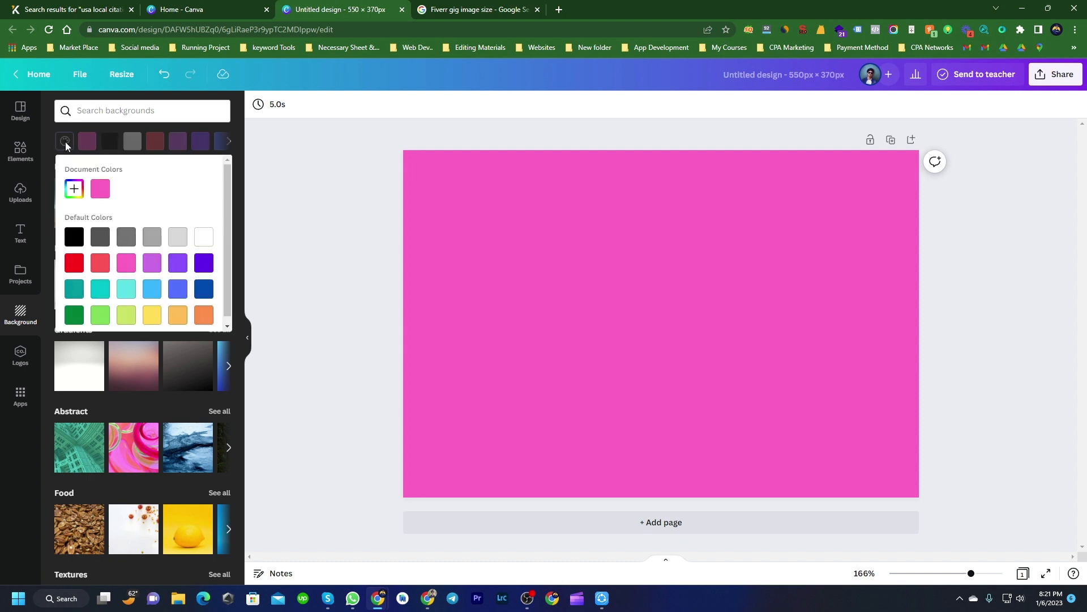
left_click(156, 318)
left_click(177, 315)
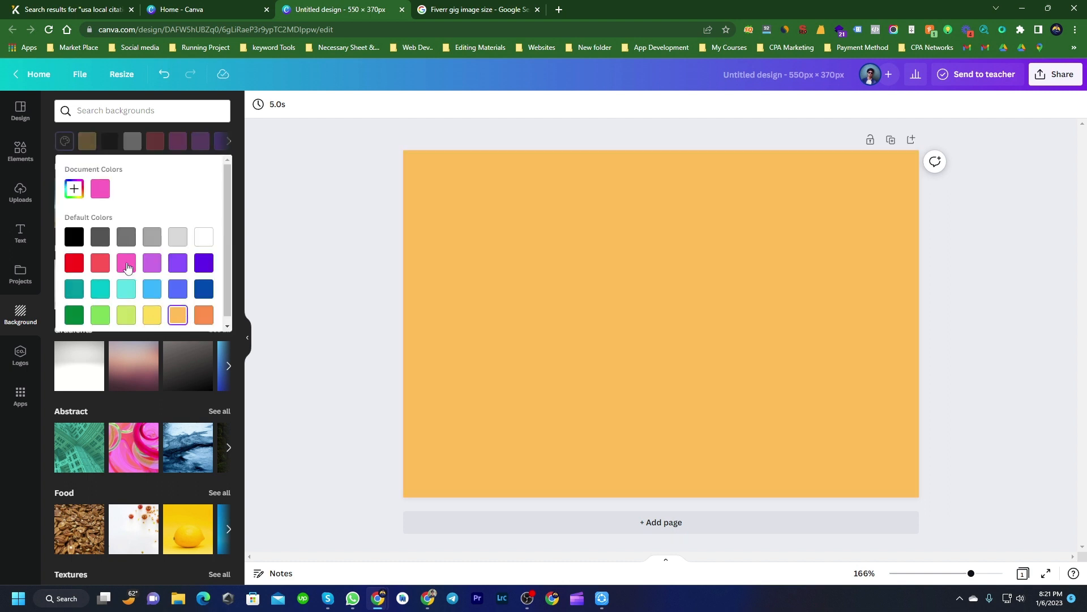
Set the page background to a custom salmon-orange colour, #E88662
left_click(74, 189)
left_click(171, 216)
left_click(167, 223)
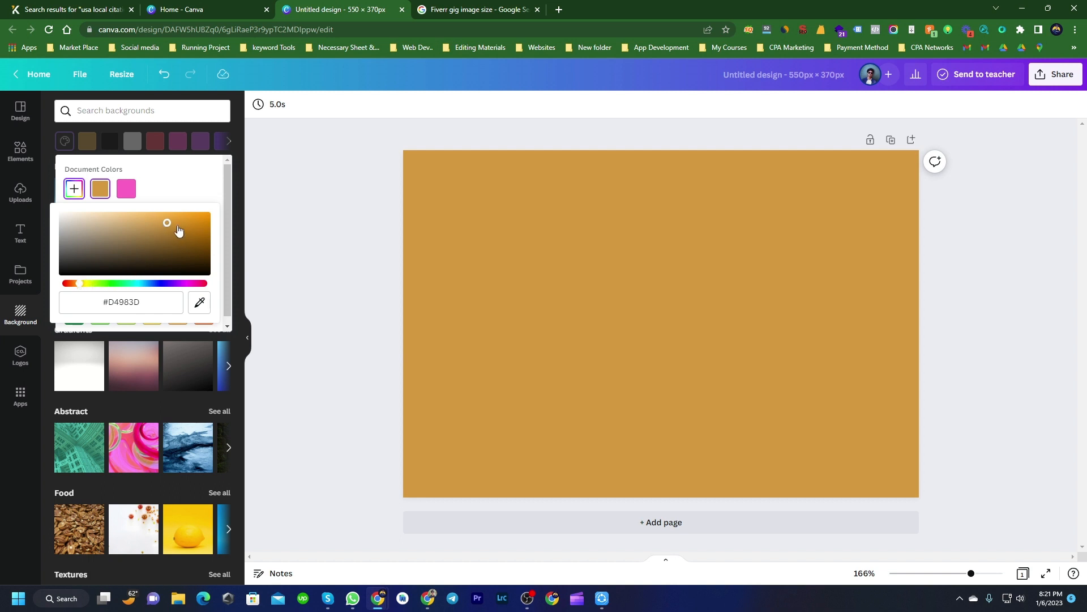
left_click_drag(79, 283, 78, 286)
left_click(146, 217)
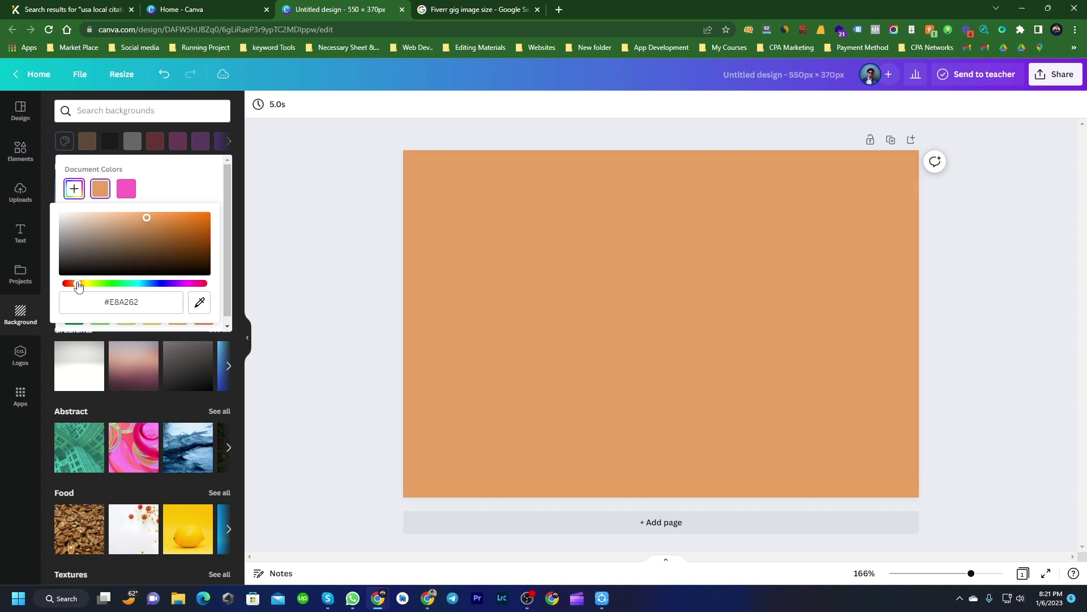
mouse_move(78, 286)
left_mouse_down()
mouse_move(87, 286)
mouse_move(73, 286)
left_mouse_up()
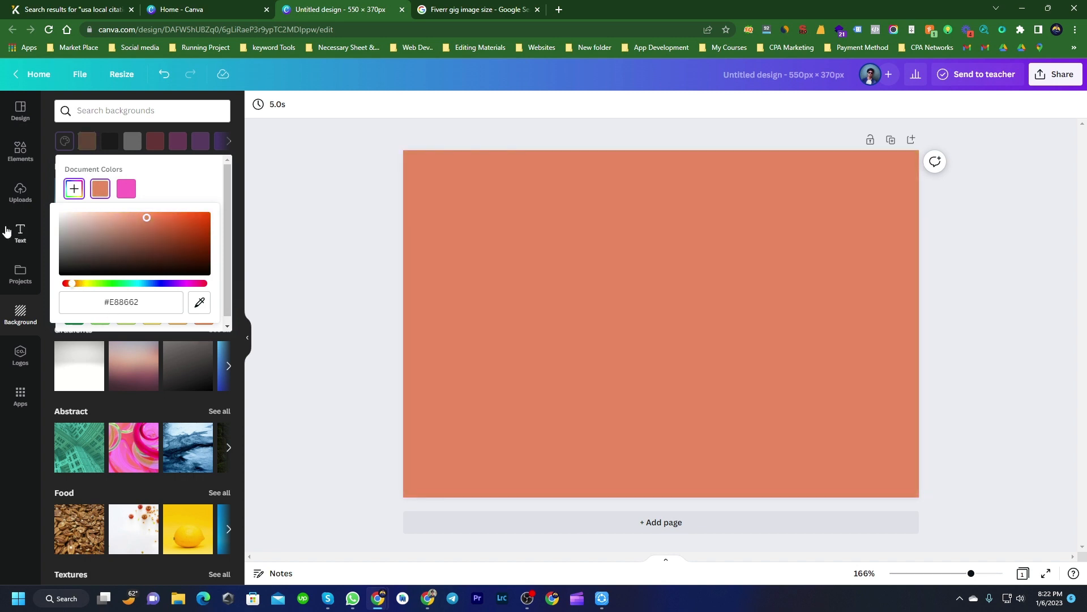
Check the gig images in the Kwork search results again, and return to the Canva design
left_click(114, 9)
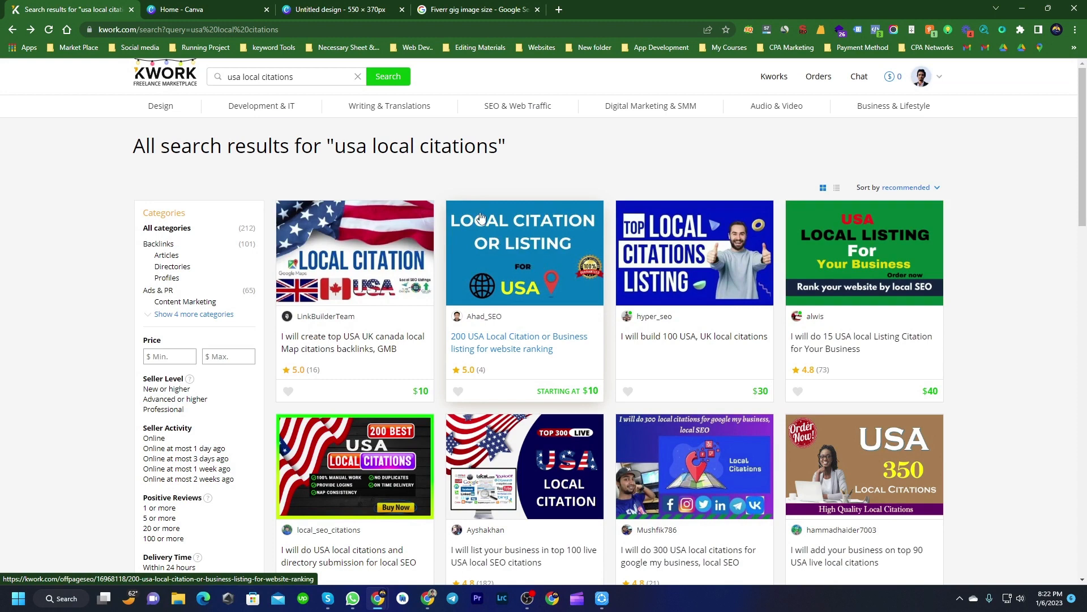
left_click(380, 9)
left_click(577, 284)
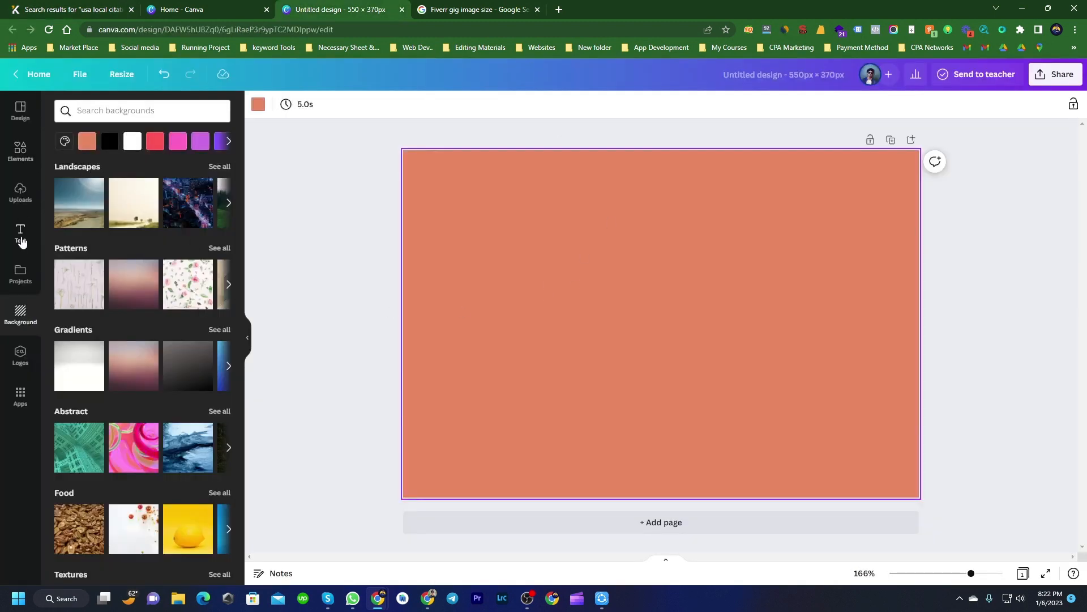
Add a heading text box to the middle of the page and clear its placeholder text
left_click(21, 236)
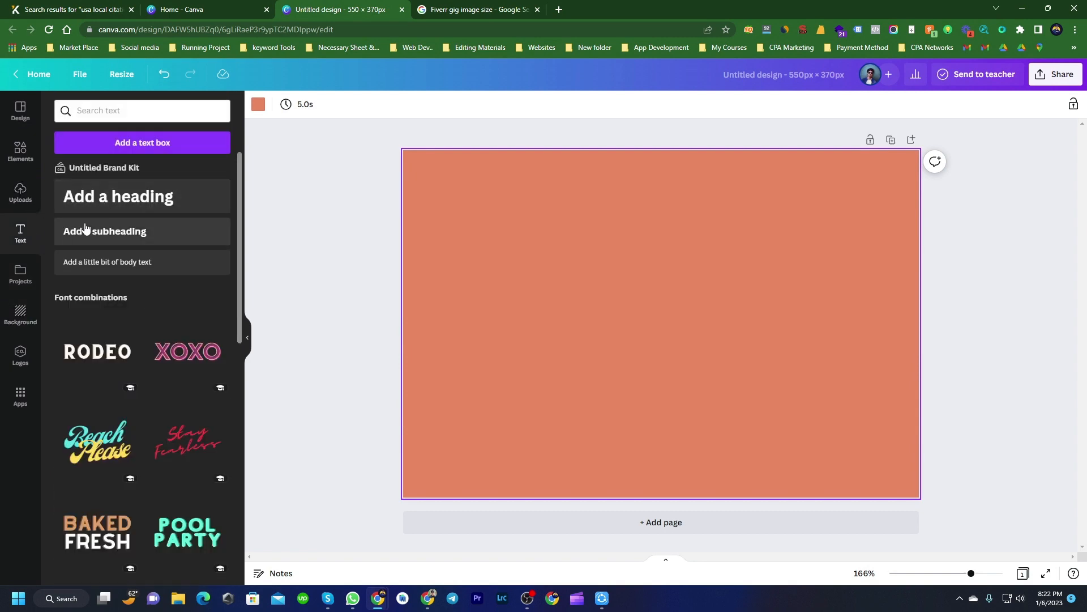
left_click(136, 199)
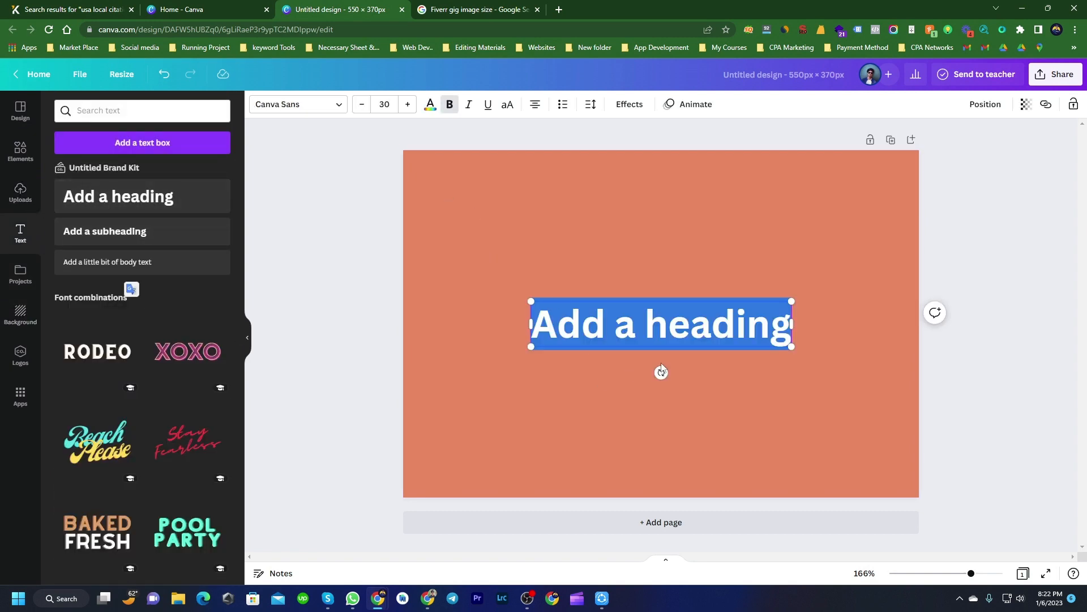
left_click(773, 316)
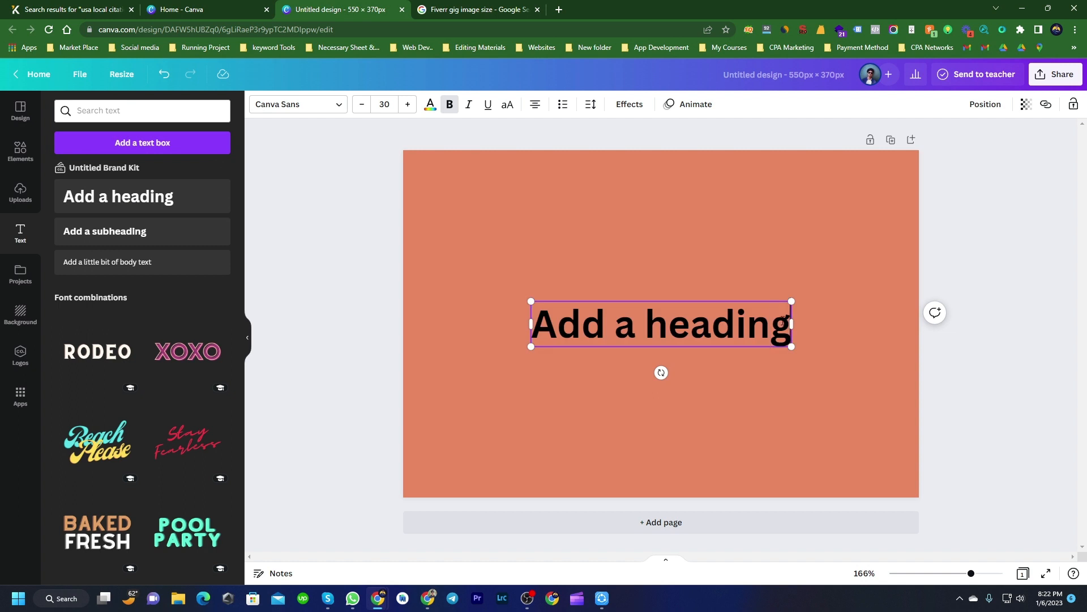
key("BackSpace")
key("BackSpace")
key("BackSpace")
key("BackSpace")
key("BackSpace")
key("BackSpace")
key("BackSpace")
key("BackSpace")
key("BackSpace")
key("BackSpace")
key("BackSpace")
key("BackSpace")
key("BackSpace")
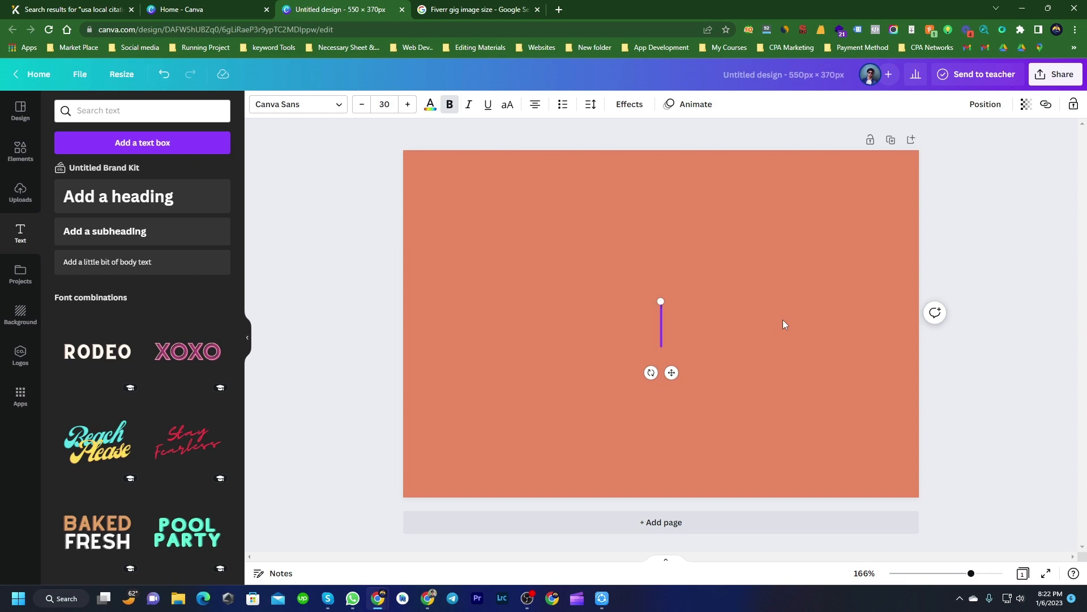
Enter "USA Local Citation" as the text of the heading
type("Usa")
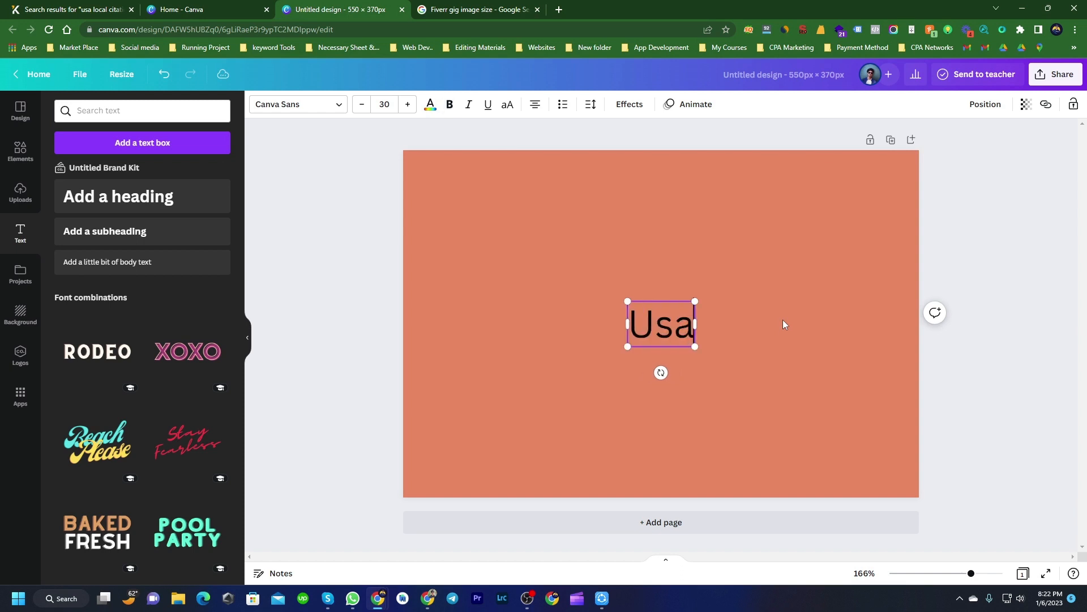
key("BackSpace")
key("BackSpace")
type("SA")
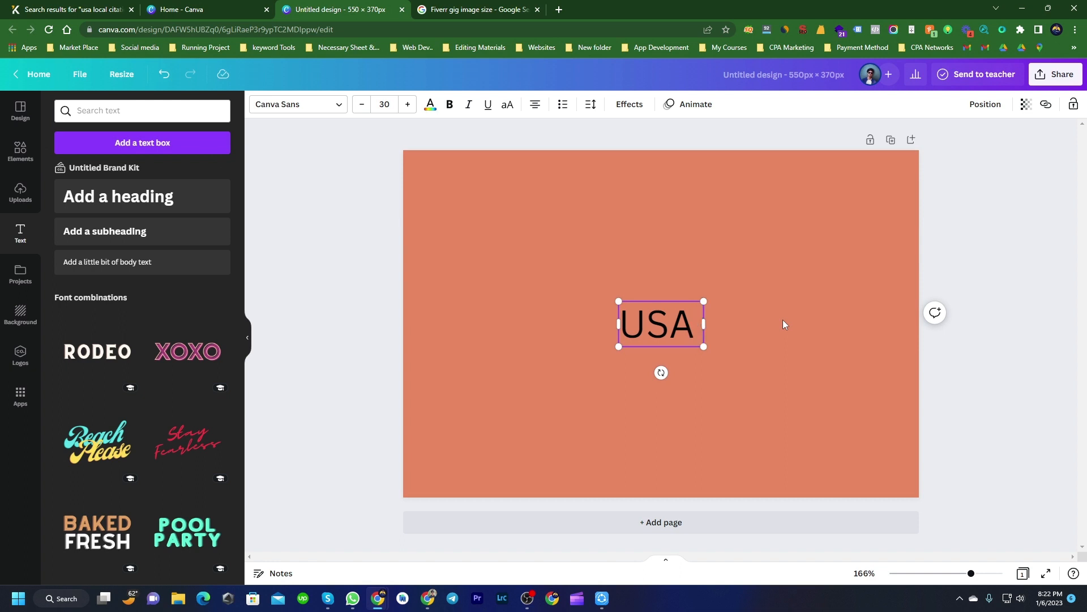
type(" Loc")
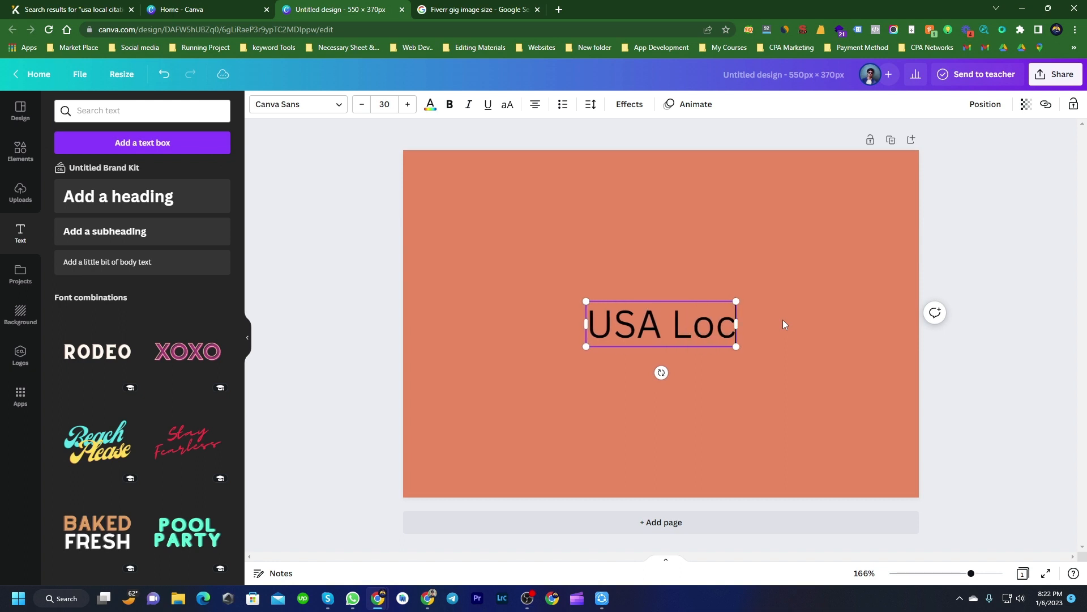
type("al")
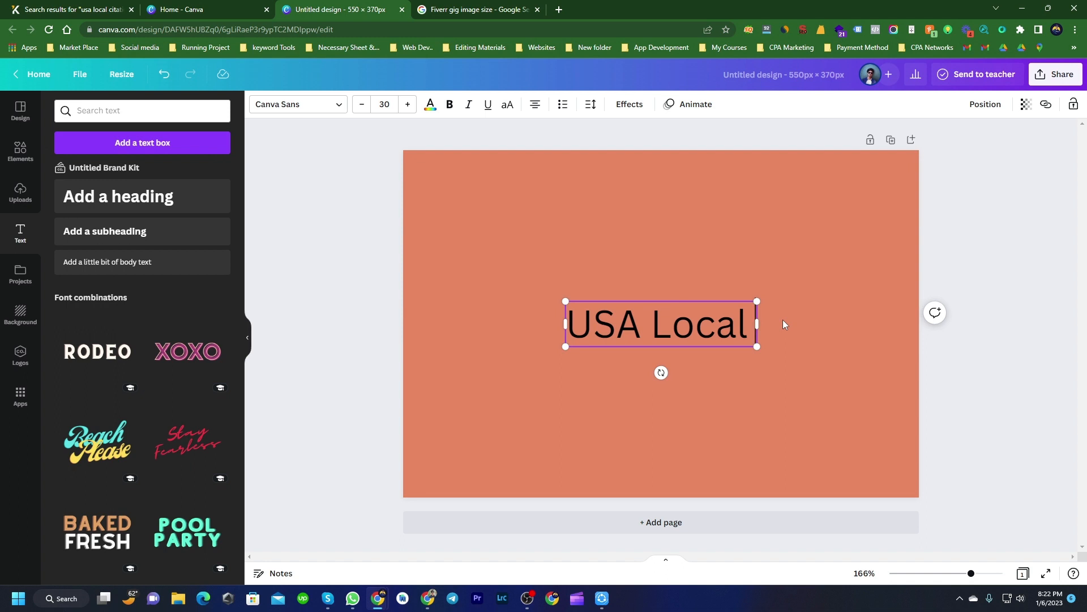
type(" Citay")
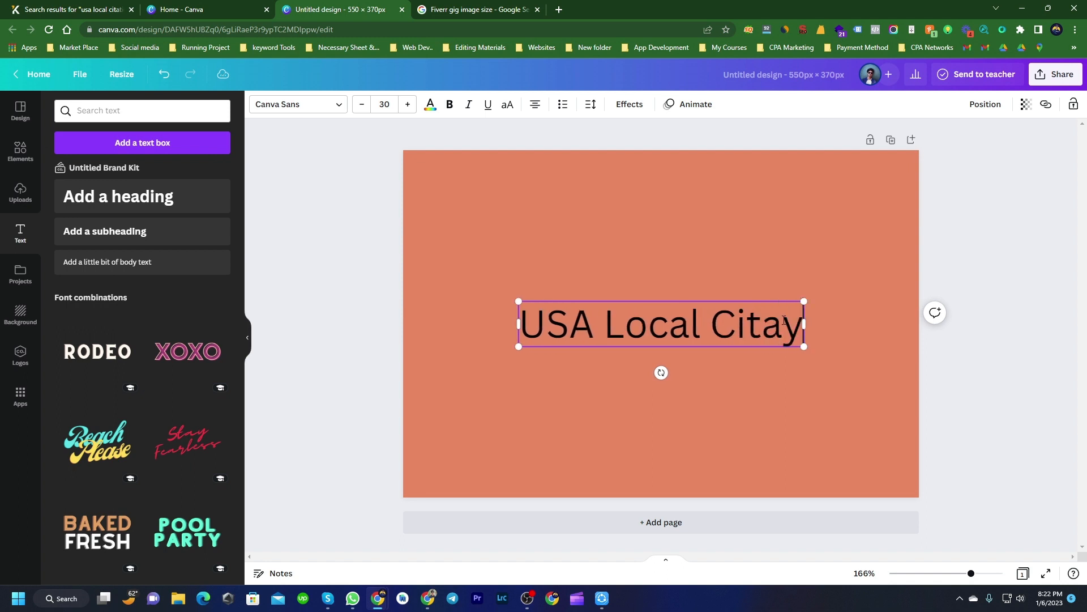
key("BackSpace")
type("tion")
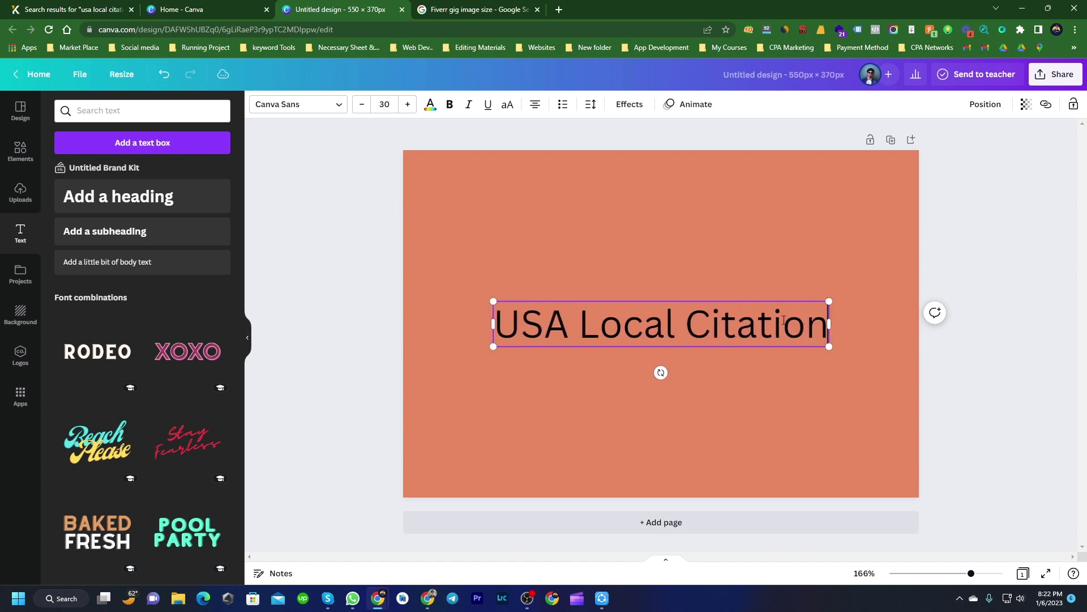
left_click(560, 401)
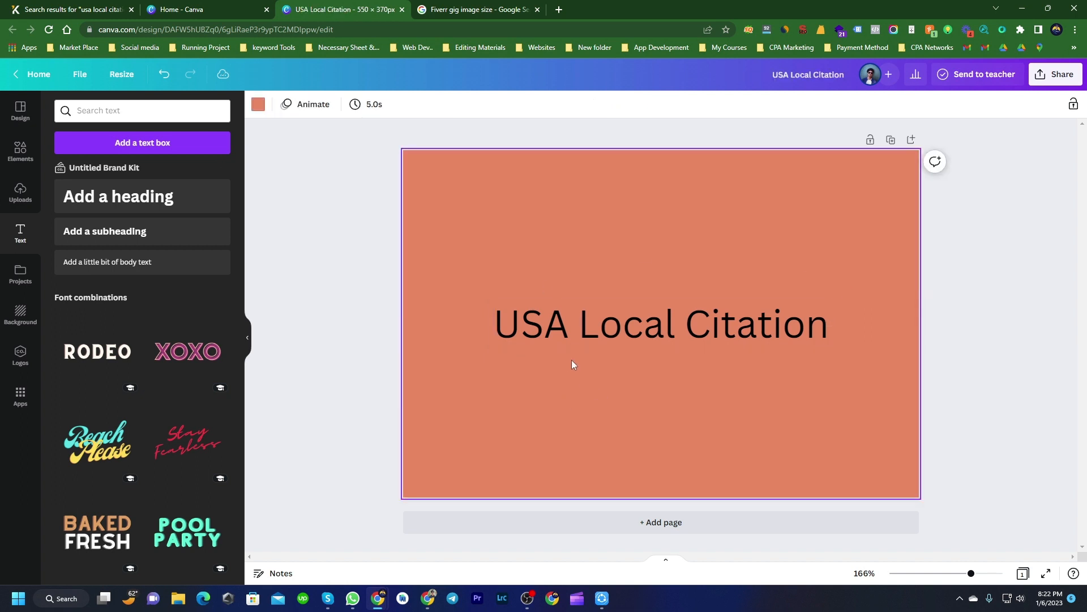
Move the heading to the upper part of the page and enlarge it to font size 35
left_click(651, 326)
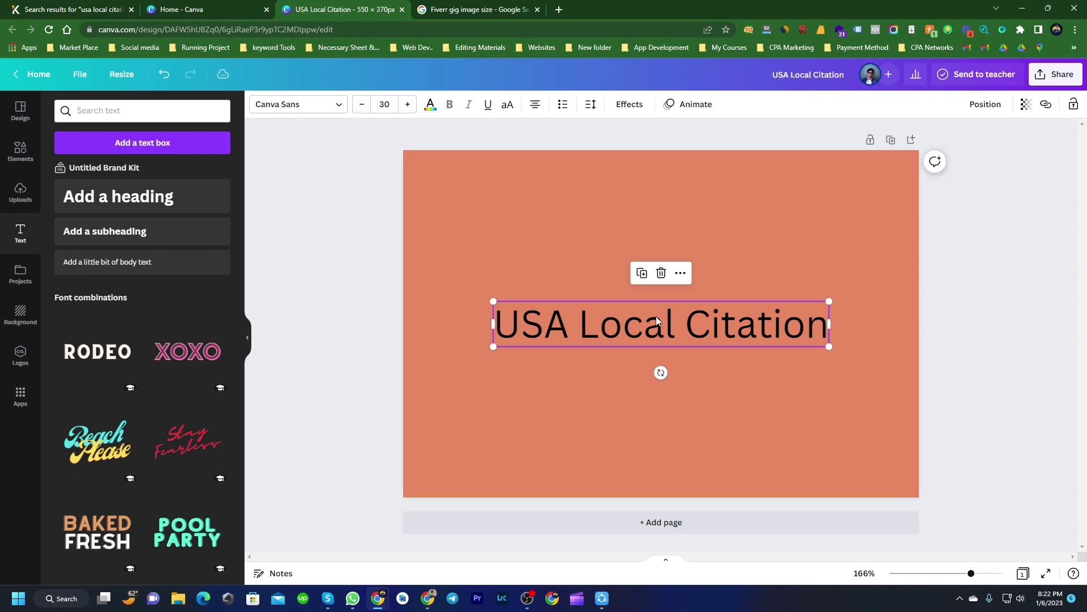
left_click(774, 395)
left_click_drag(693, 329, 673, 232)
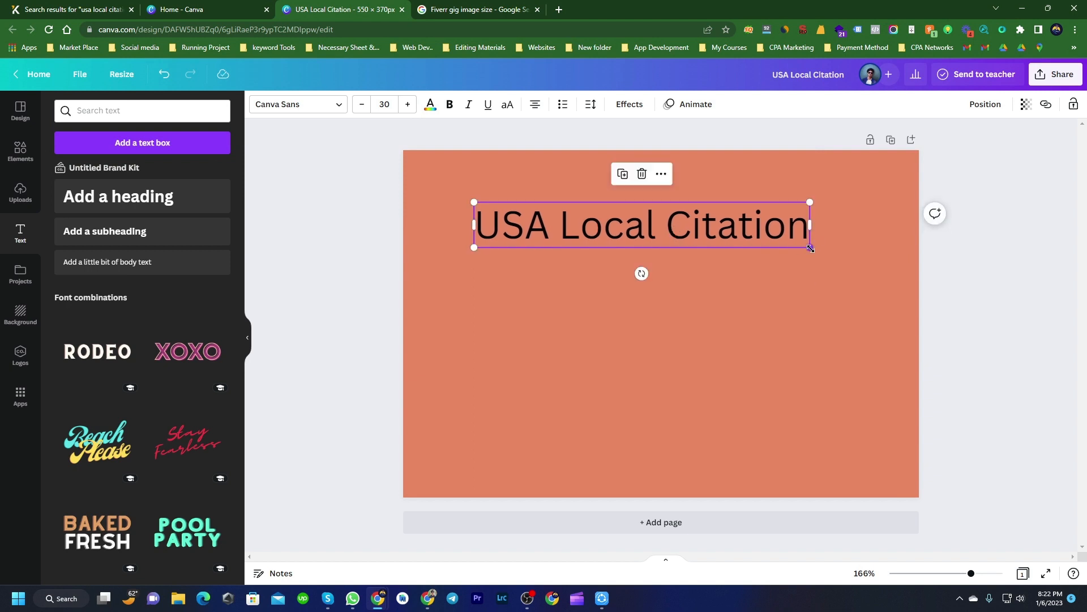
left_click_drag(811, 248, 864, 256)
left_click(684, 348)
Make the heading bold and change its font to Argent
left_click(686, 212)
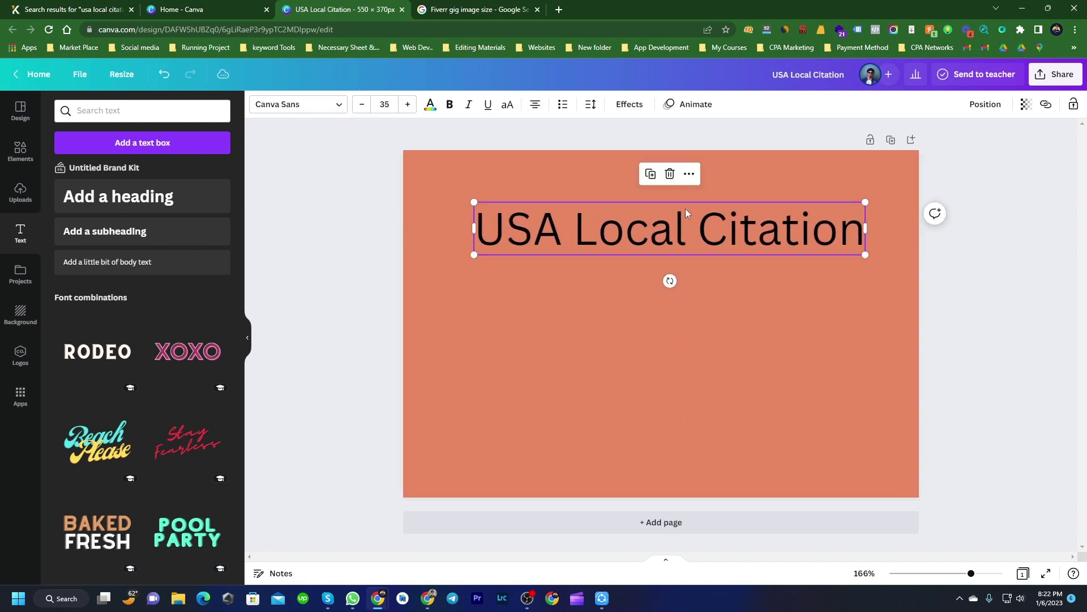
left_click(450, 105)
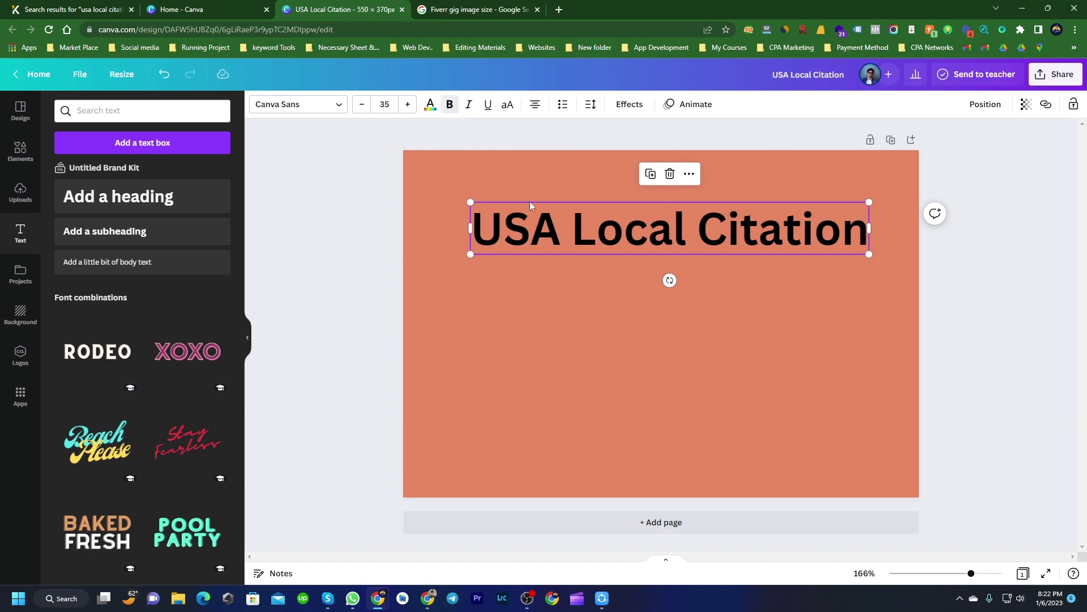
left_click(313, 104)
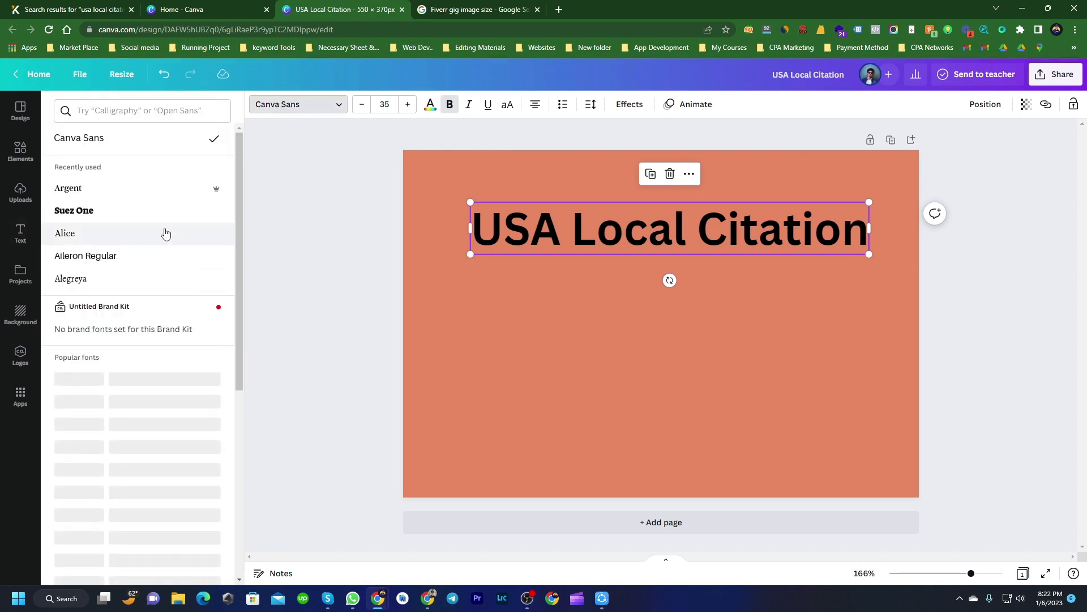
left_click(155, 195)
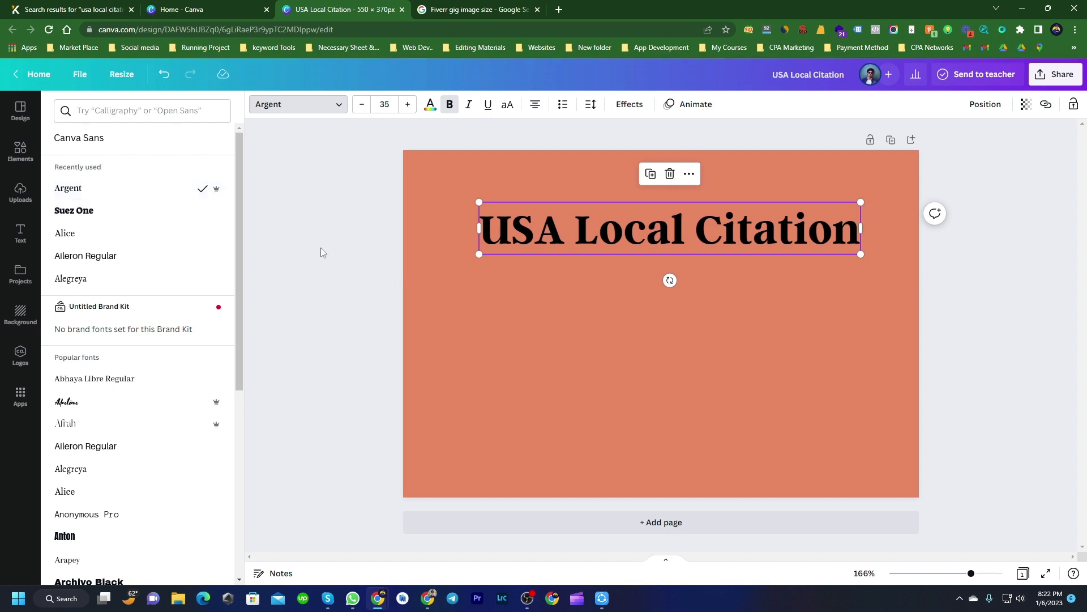
Enlarge the heading to about font size 41.5 and centre it horizontally near the upper edge of the page
left_click(601, 234)
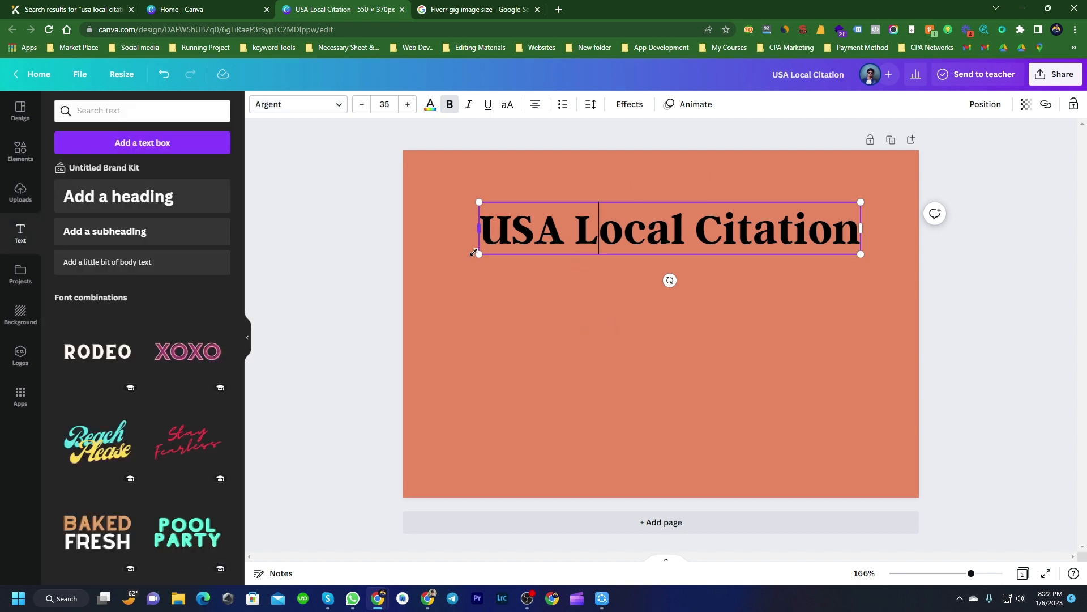
left_click_drag(479, 255, 432, 261)
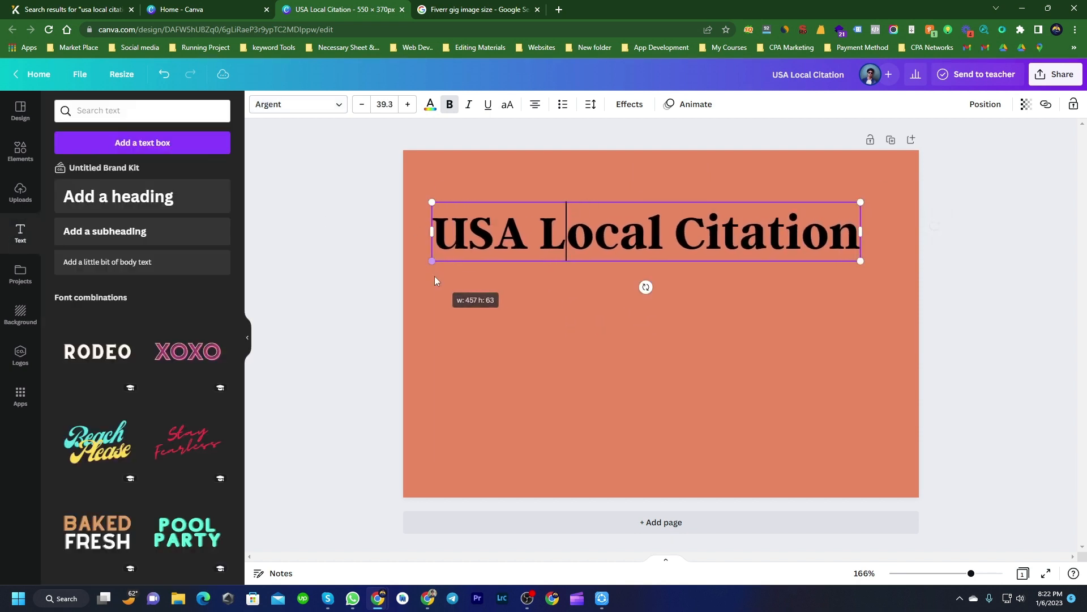
left_click_drag(859, 262, 884, 265)
left_click(722, 390)
left_click_drag(664, 247, 670, 237)
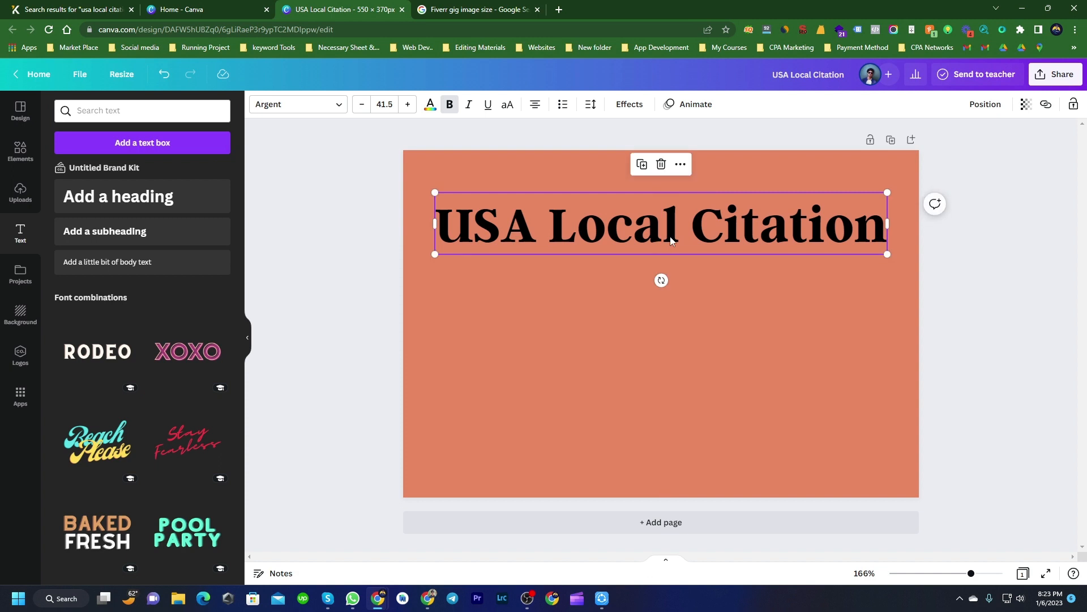
left_click(561, 402)
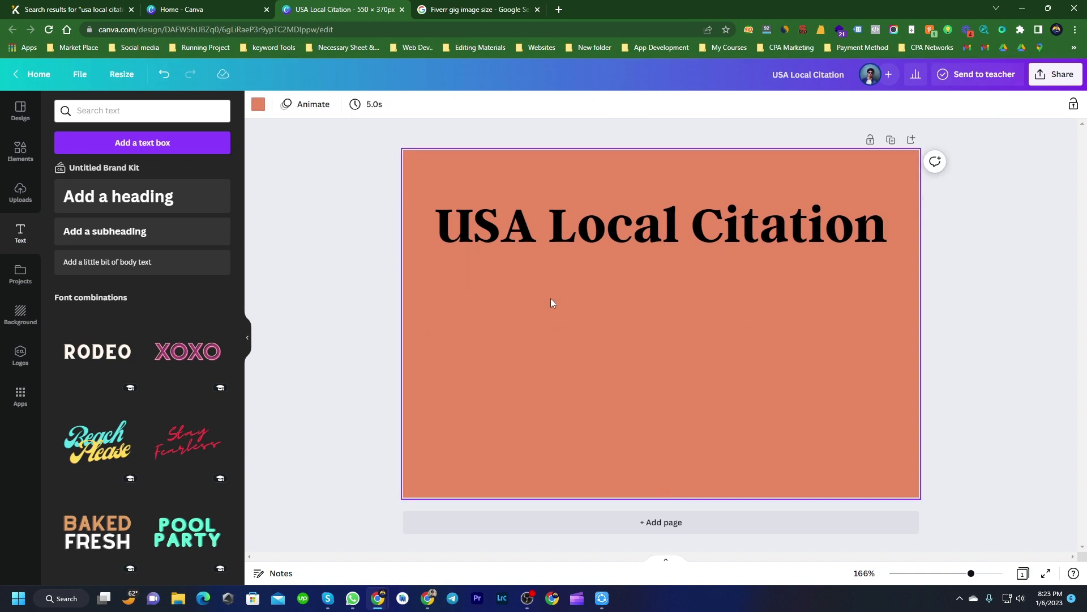
Try the preset yellow, light orange, blue, turquoise and teal colours on the heading text
left_click(627, 225)
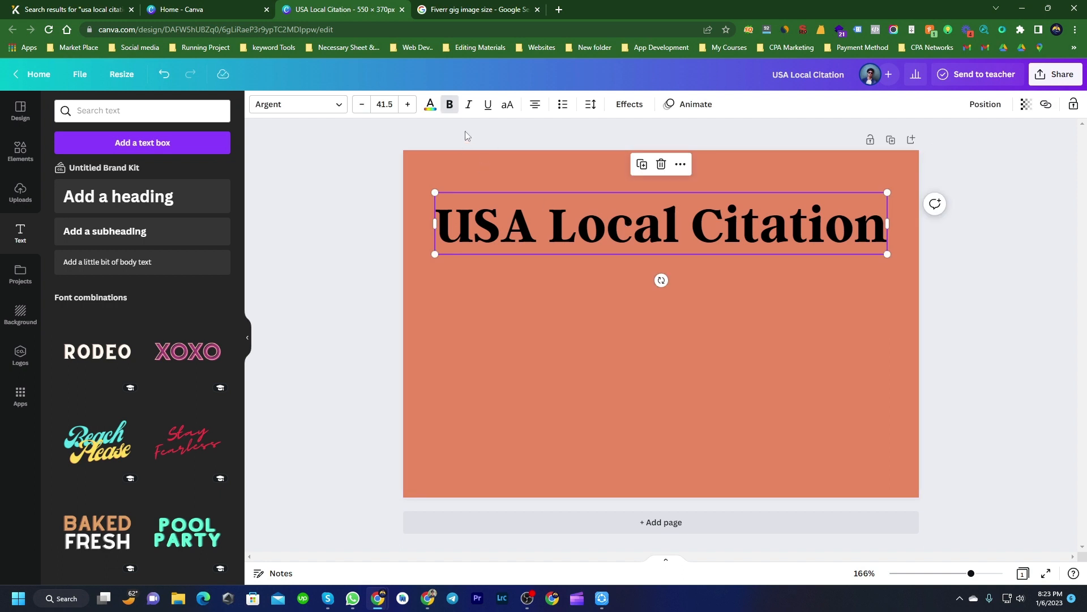
left_click(430, 104)
left_click(157, 371)
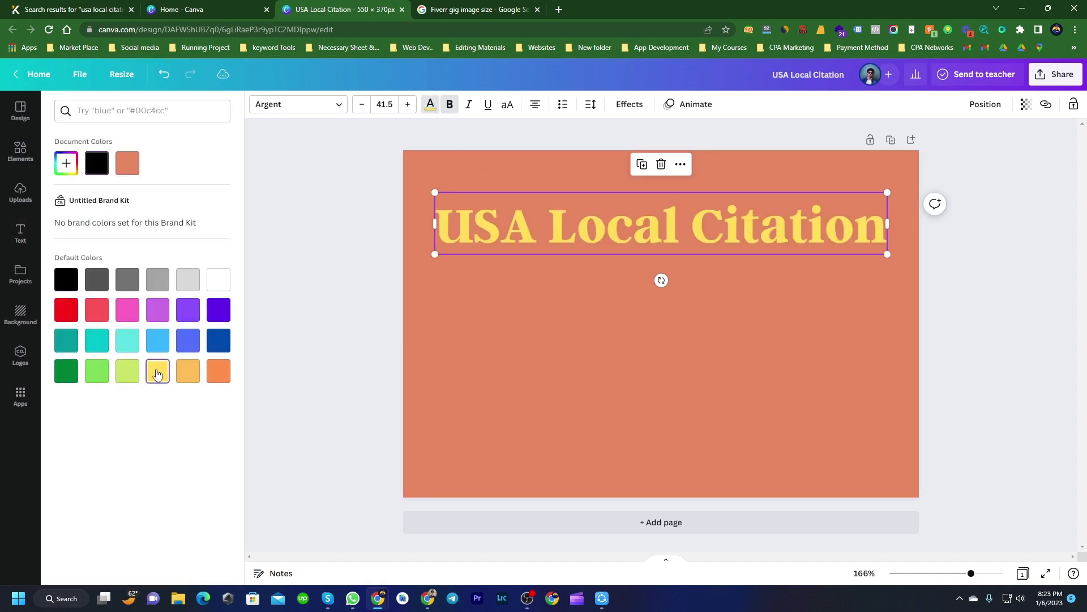
left_click(188, 371)
left_click(187, 340)
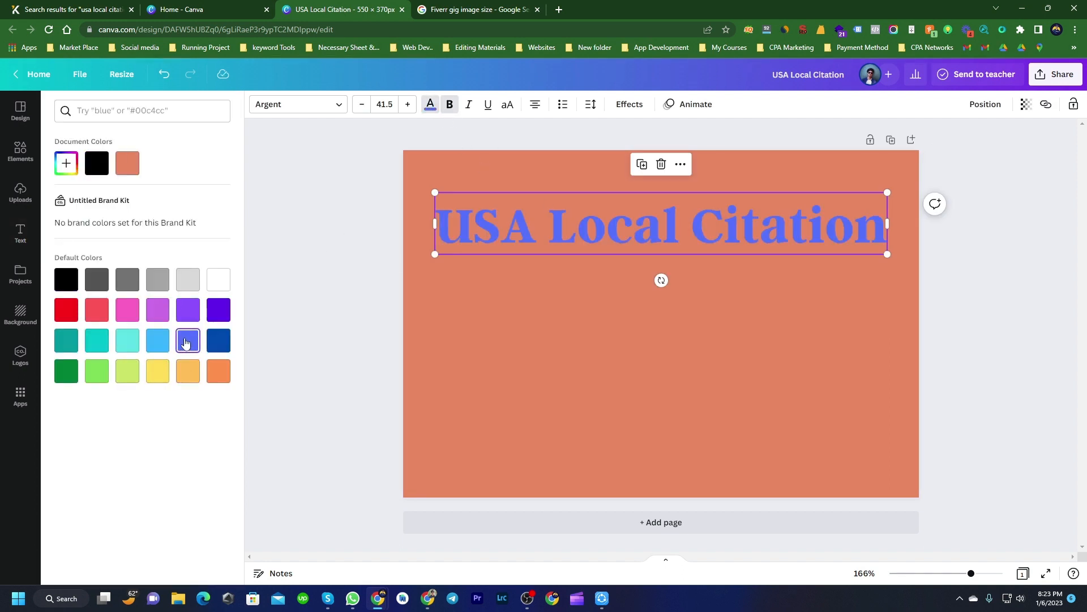
left_click(157, 341)
left_click(123, 343)
left_click(101, 343)
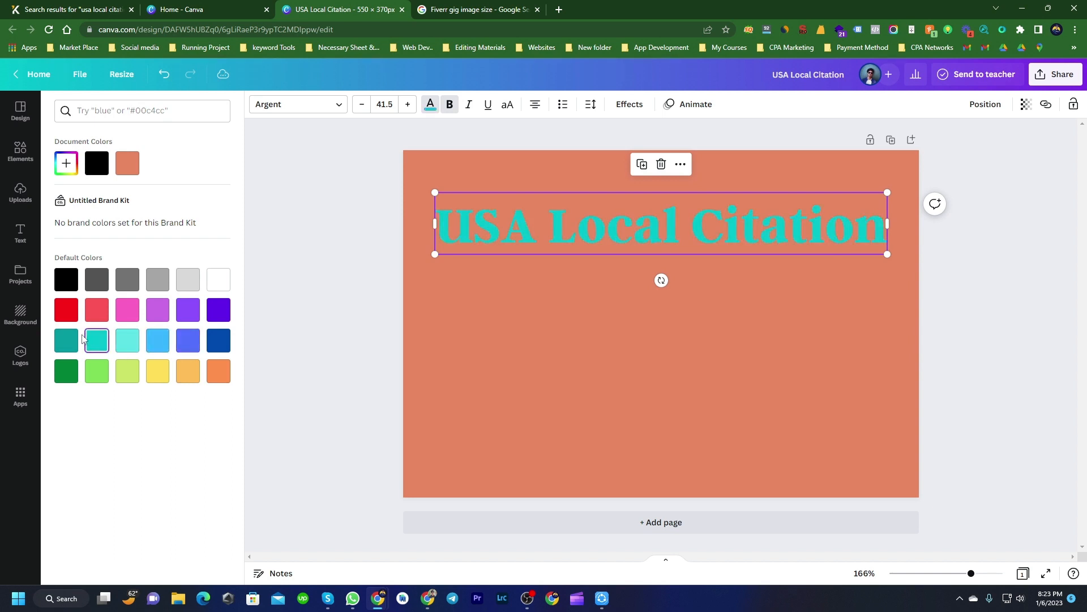
left_click(73, 338)
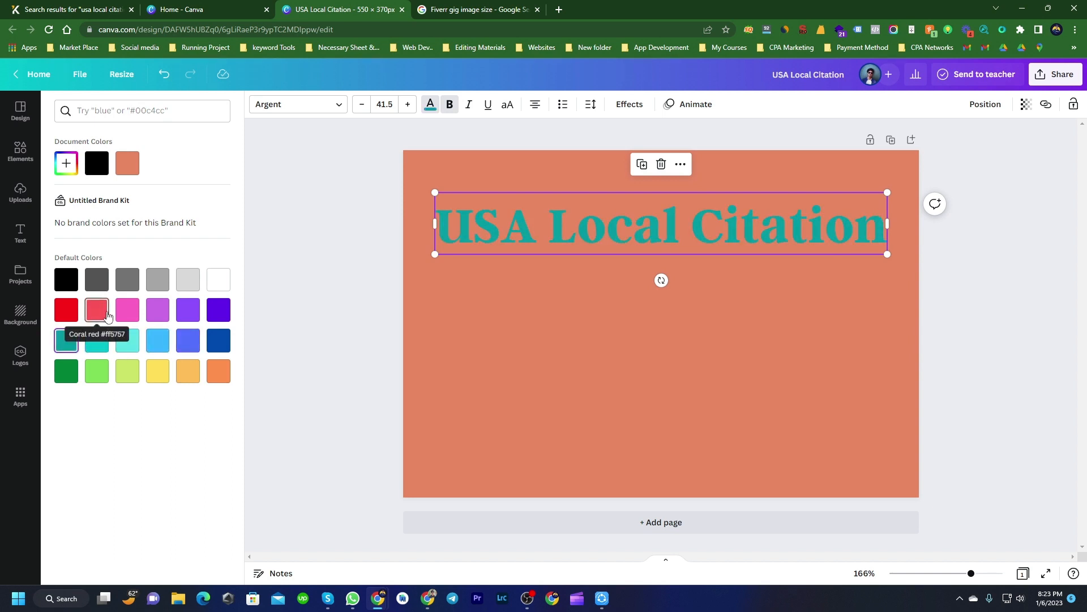
Set the heading text colour to white and nudge the heading slightly up and to the left
left_click(217, 285)
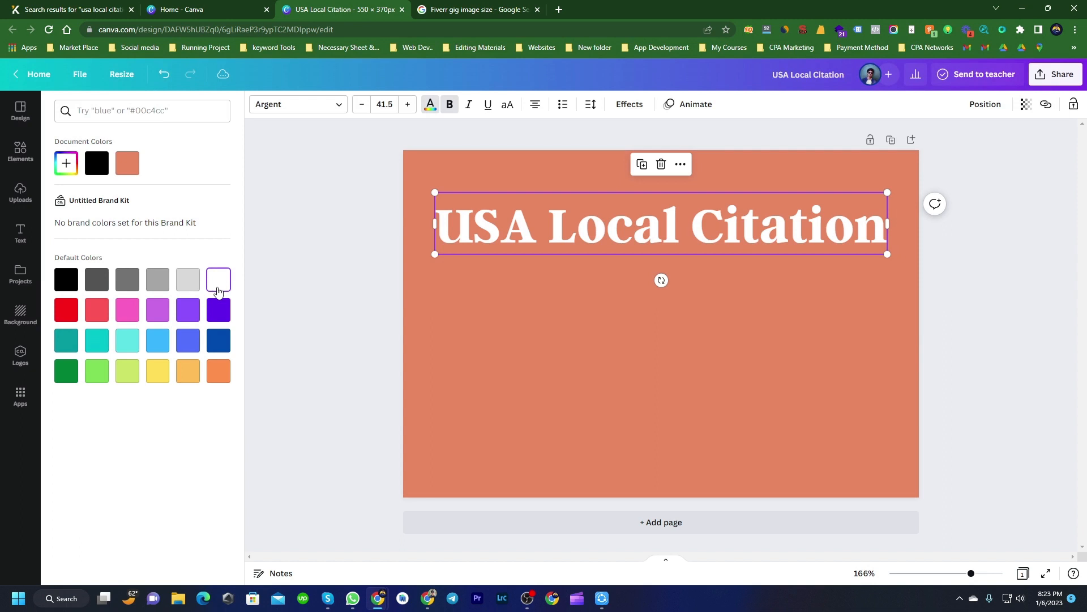
left_click(496, 319)
left_click_drag(650, 233, 647, 230)
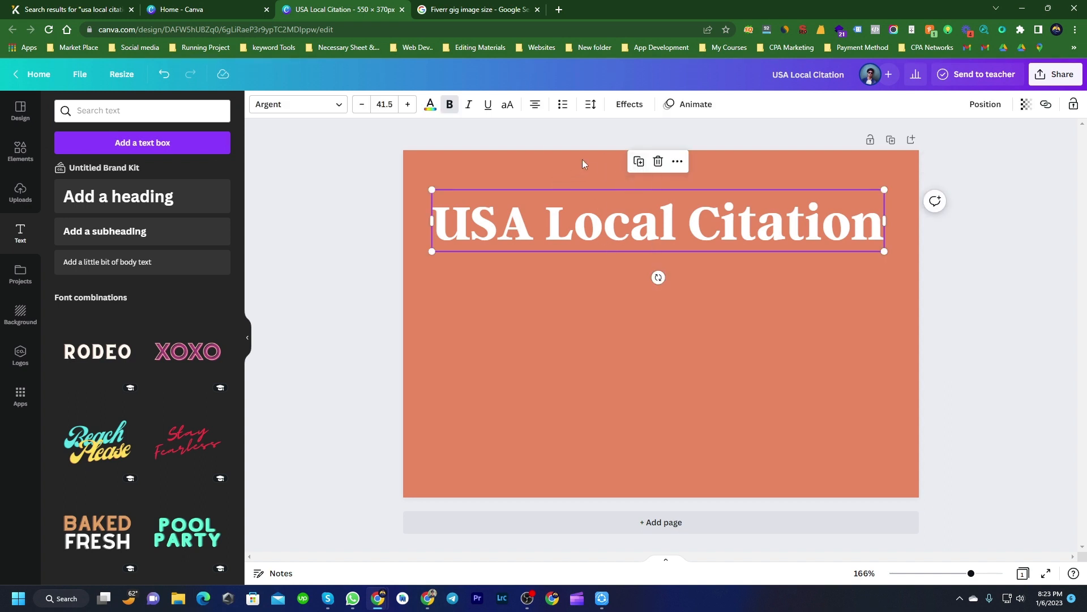
Apply the Shadow effect to the heading and set the shadow colour to black
left_click(623, 113)
left_click(143, 193)
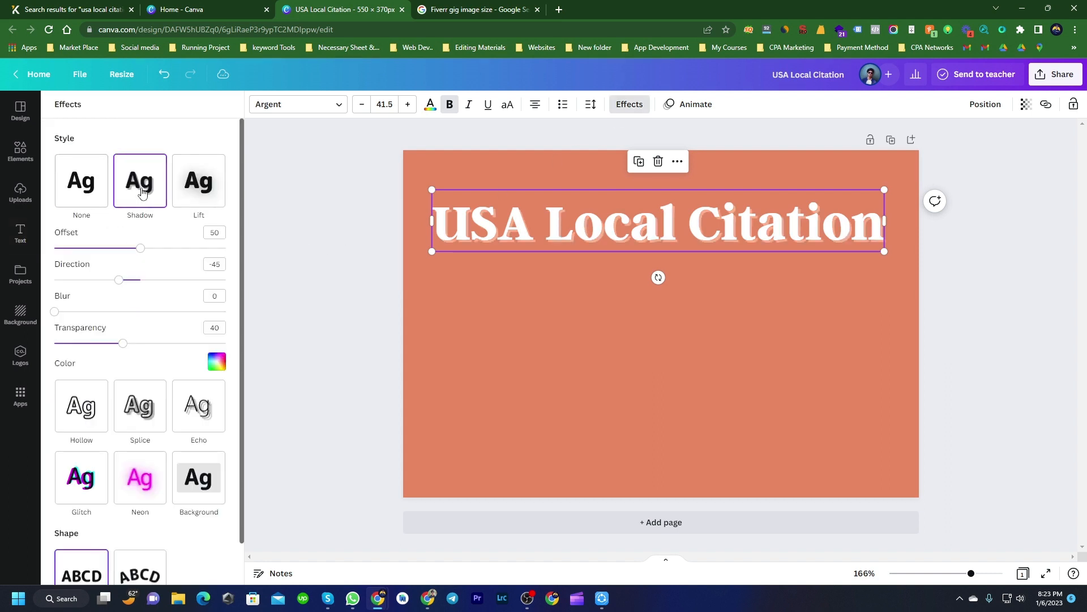
left_click(217, 364)
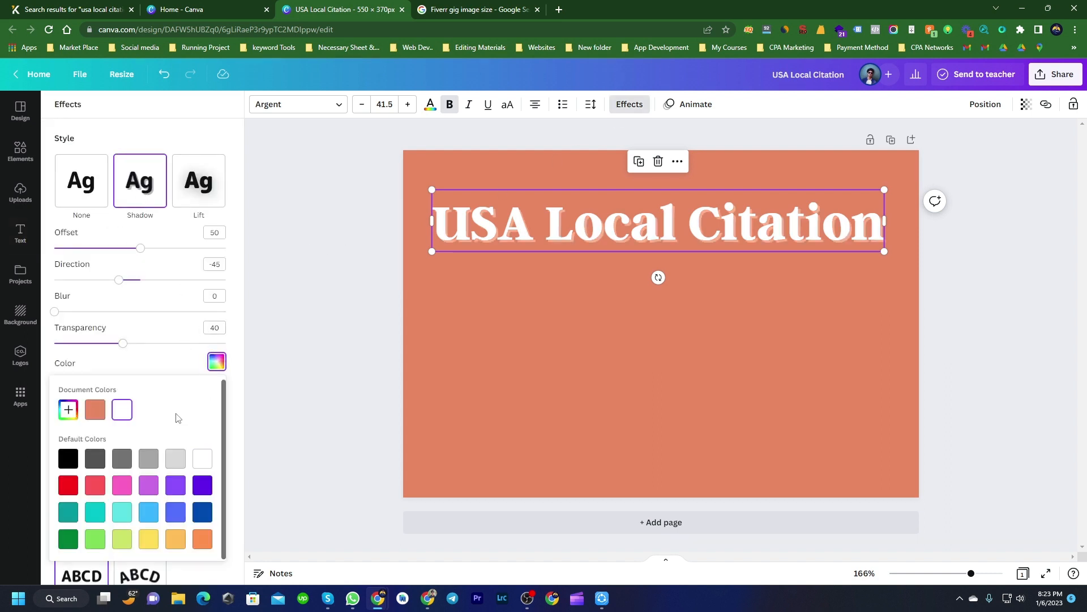
left_click(68, 458)
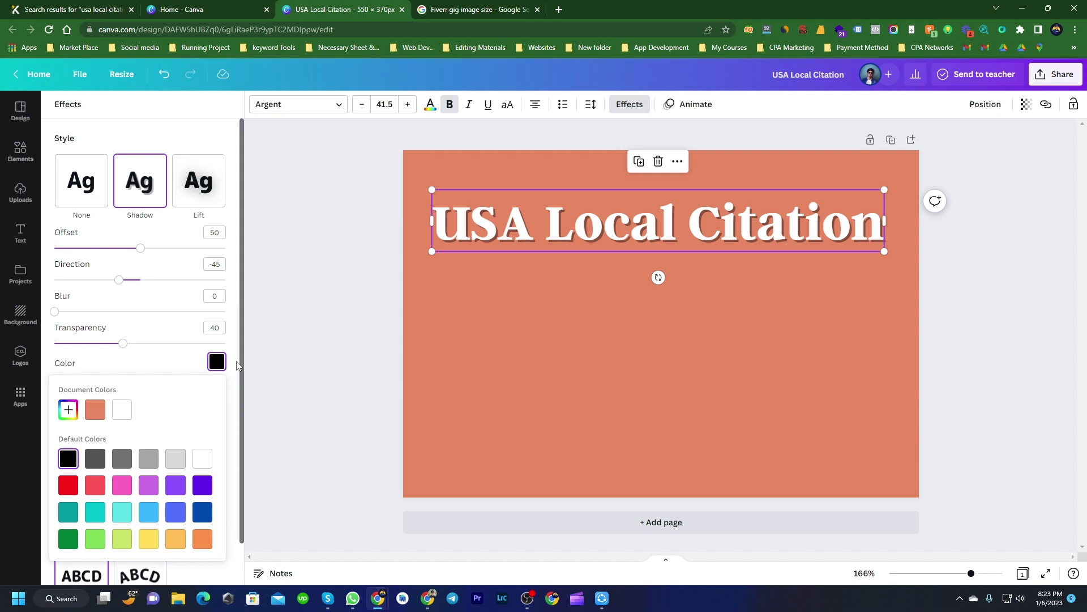
left_click(232, 357)
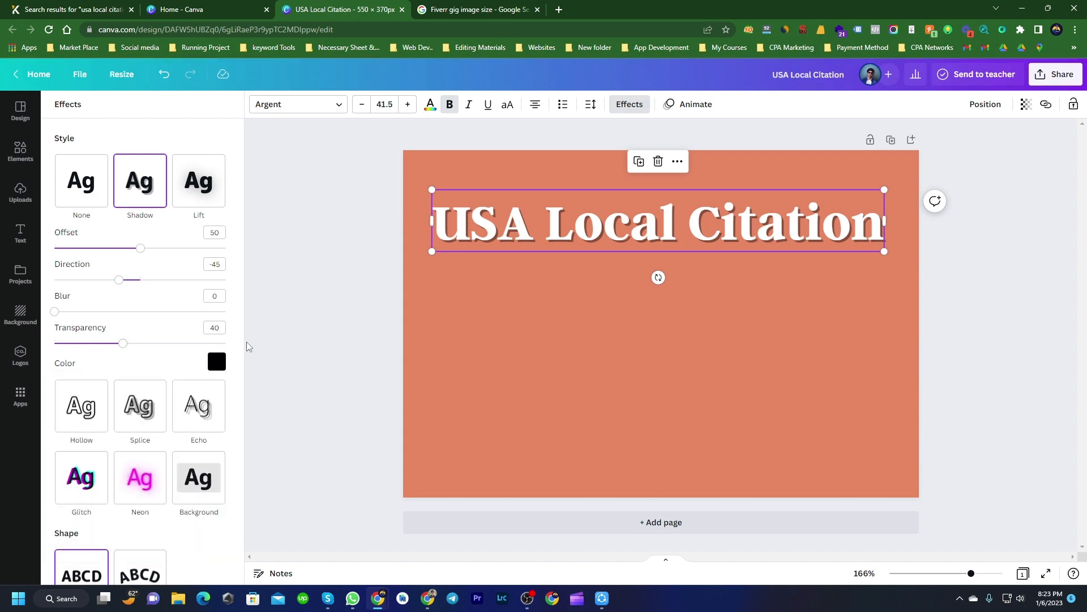
Set the heading shadow's offset to 68, blur to 55 and transparency to about 92
left_click(139, 344)
left_click_drag(140, 343, 196, 344)
left_click_drag(55, 312, 149, 313)
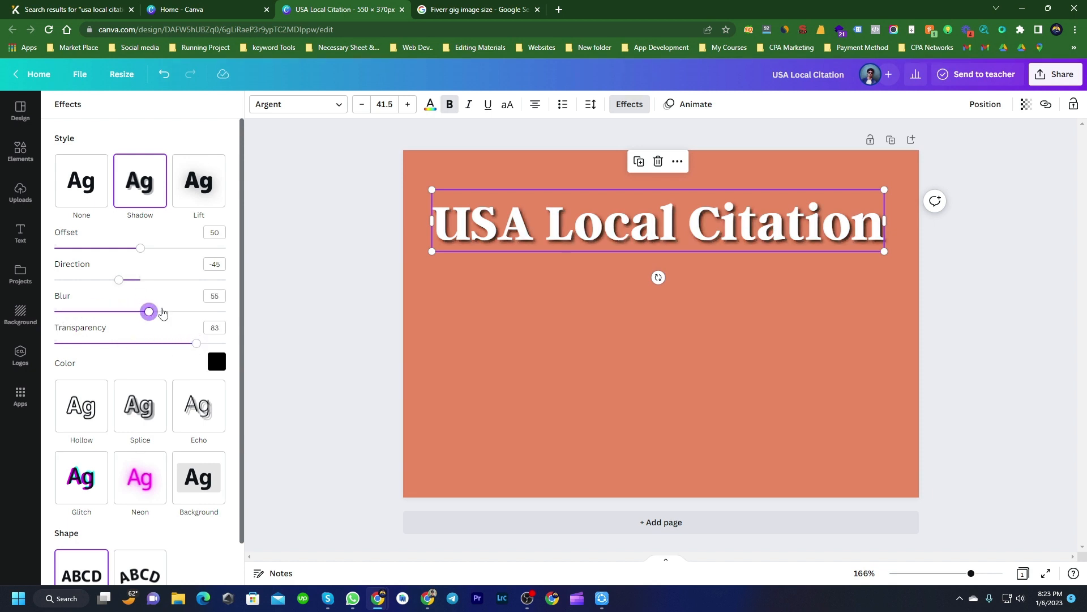
left_click_drag(153, 250, 175, 253)
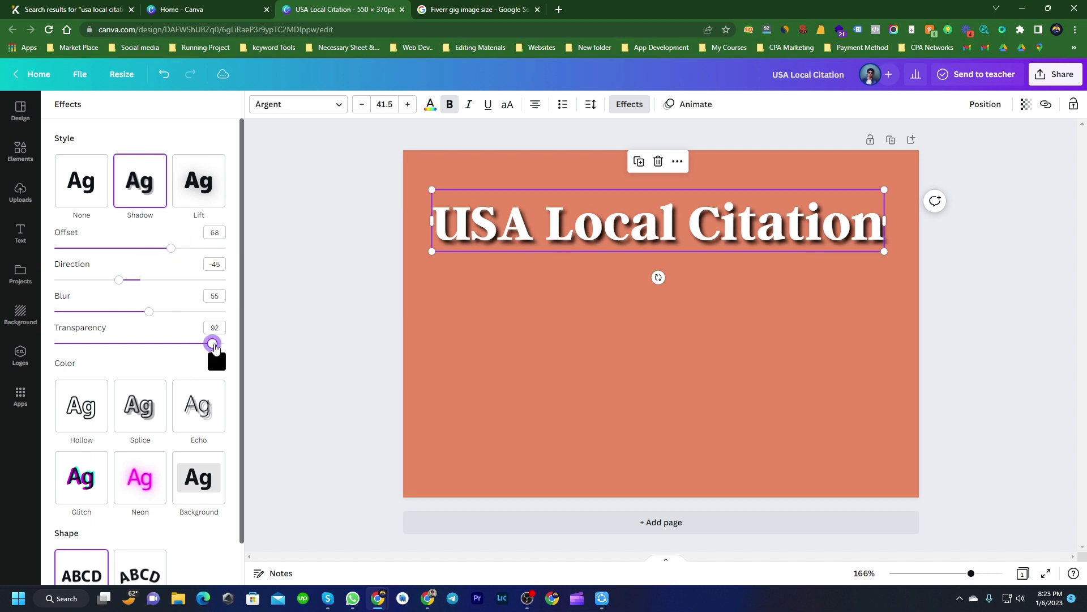
left_click(612, 363)
left_click(610, 366)
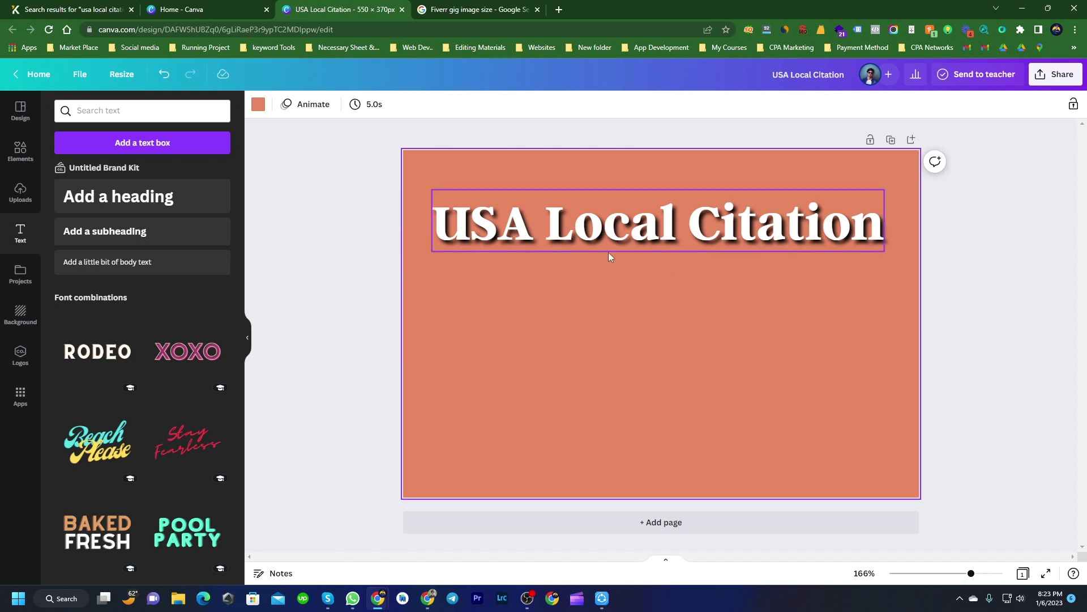
Examine the competing gig images in the Kwork search results for design ideas
left_click(249, 7)
left_click(90, 8)
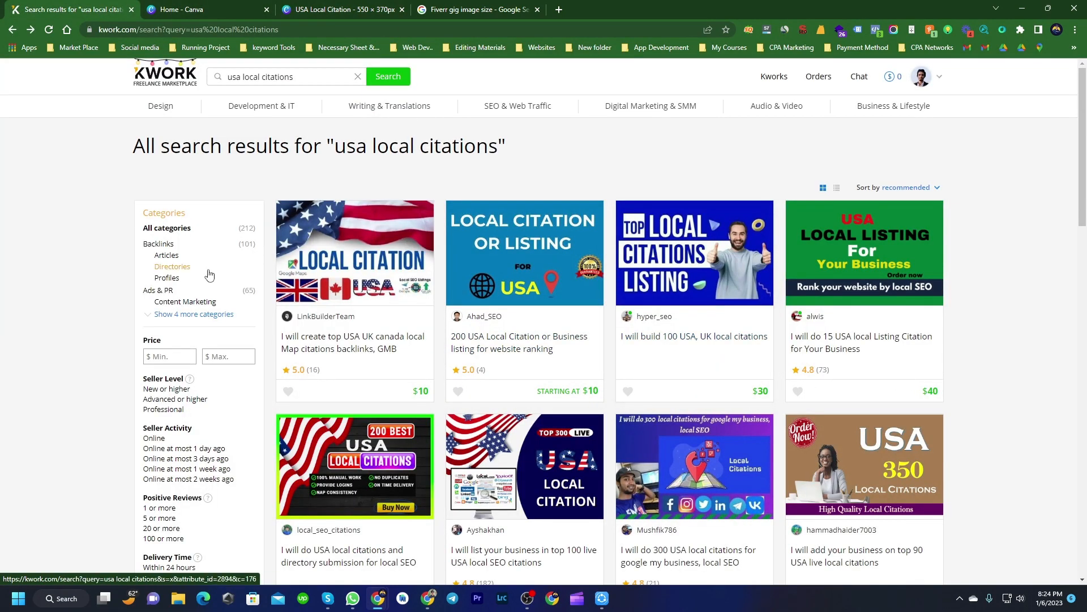
scroll(563, 471, "down", 6)
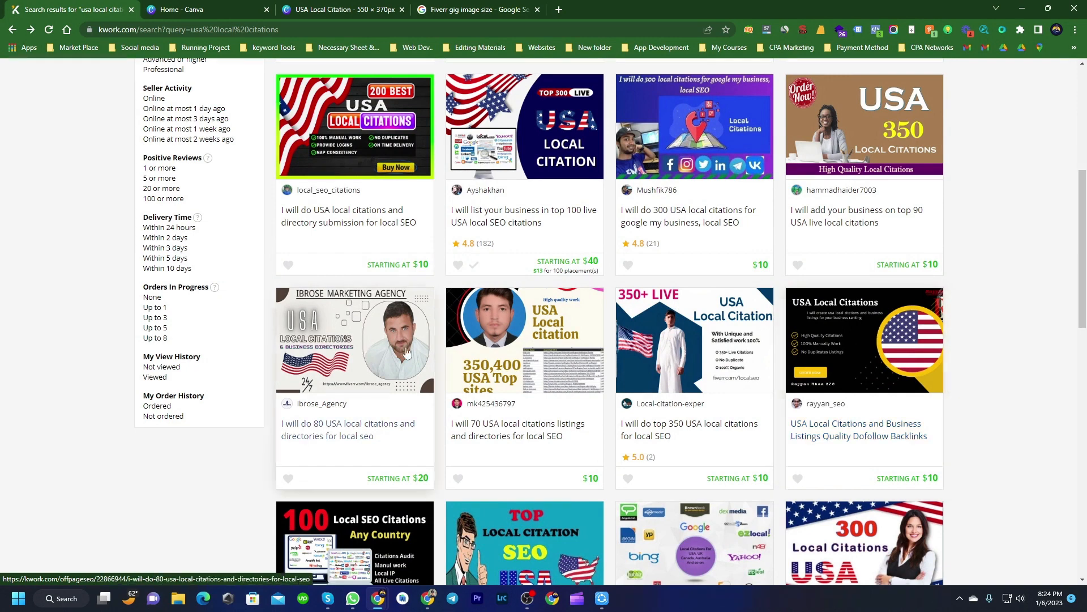
Switch back to the Canva design, search the elements for "usa" and add the US map graphic filled with the American flag
left_click(346, 10)
left_click(21, 313)
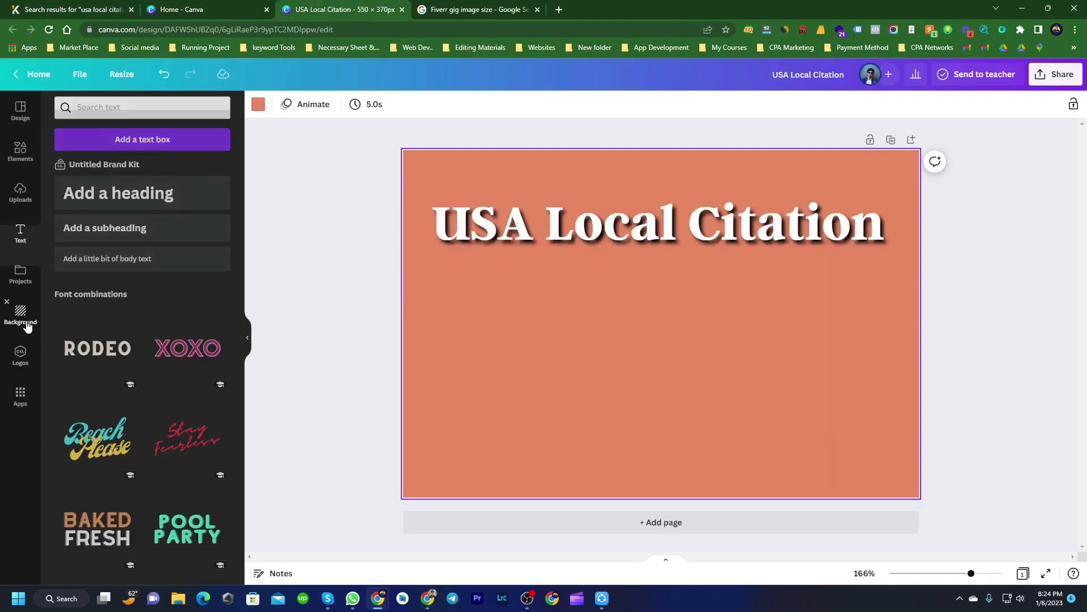
left_click(22, 151)
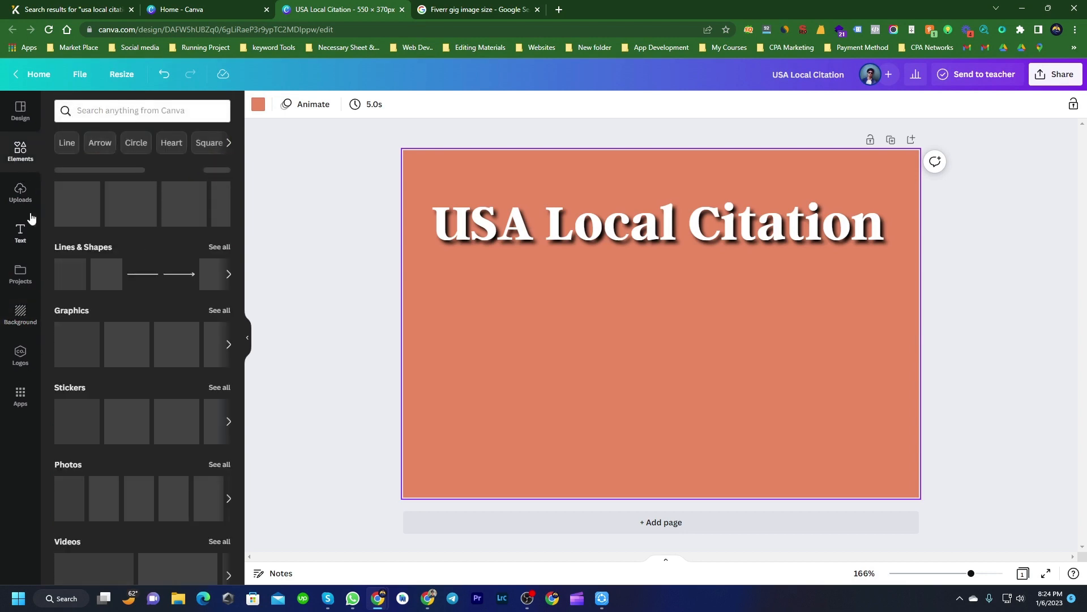
left_click(136, 111)
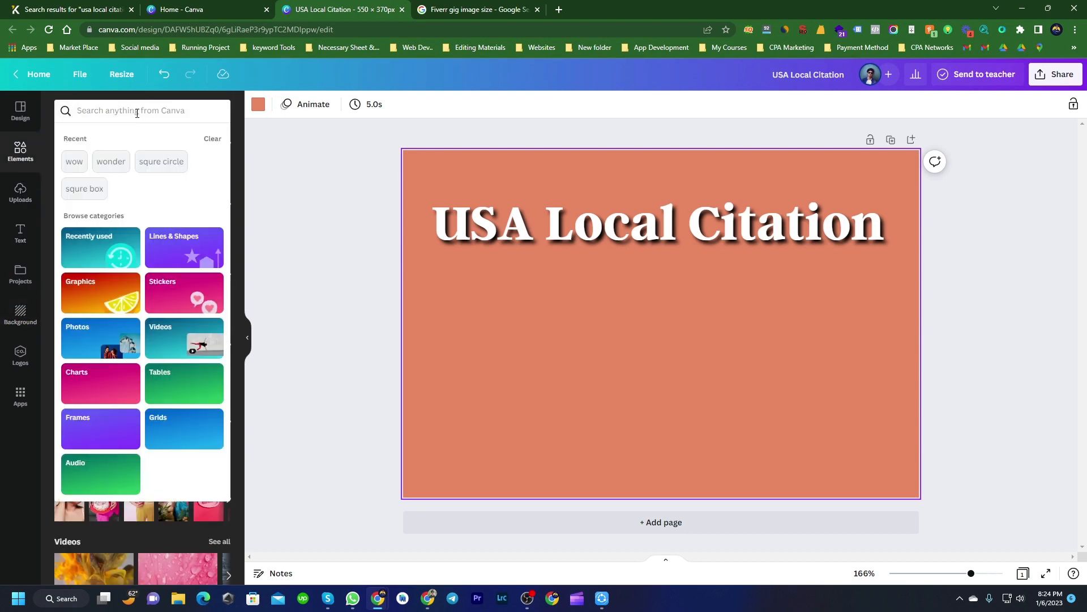
type("usa")
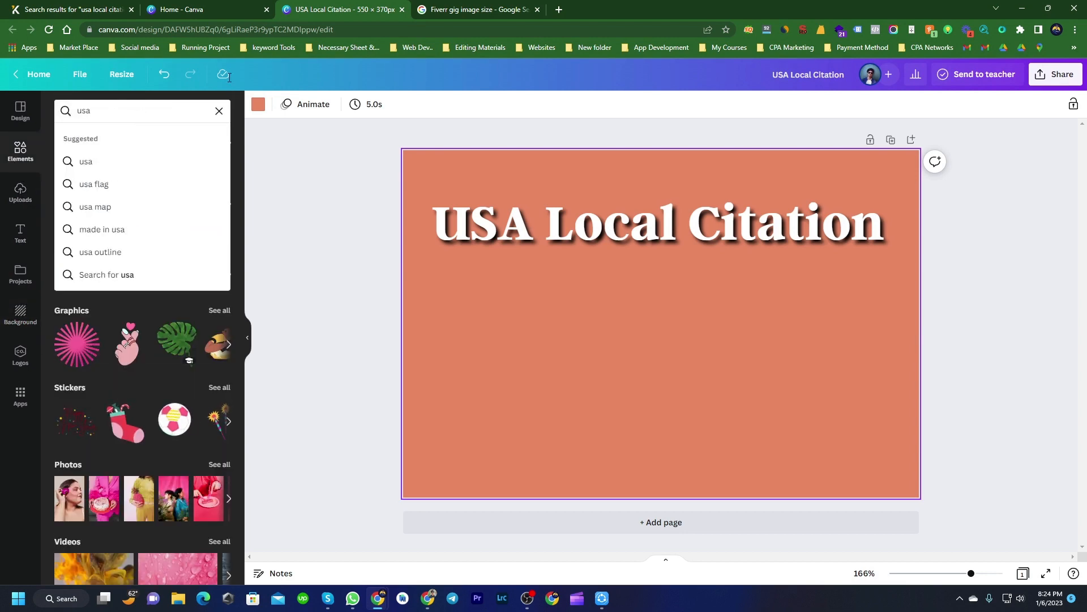
key("Return")
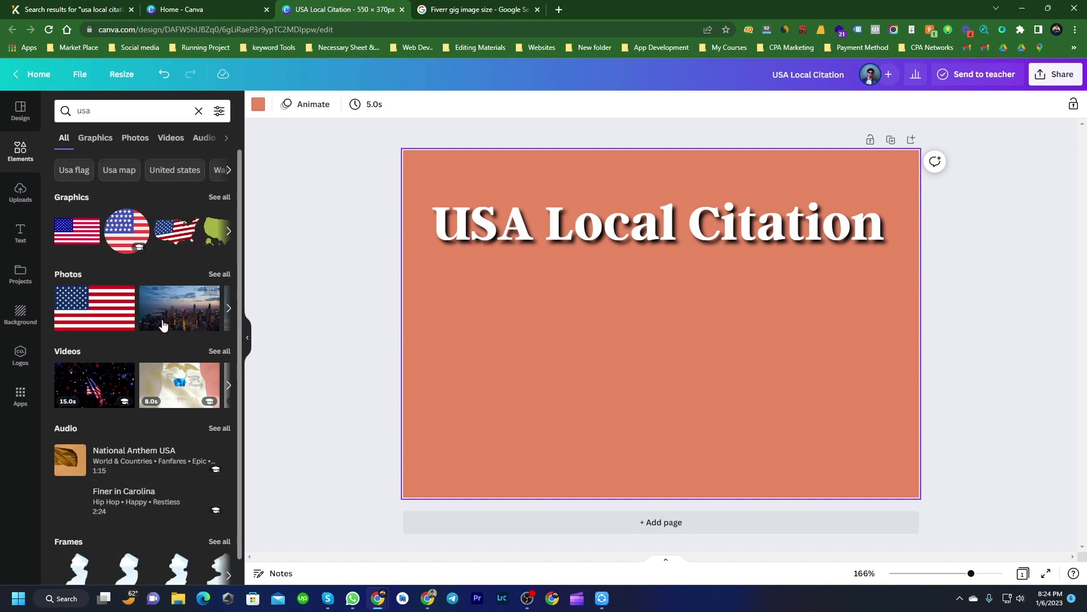
scroll(83, 228, "down", 1)
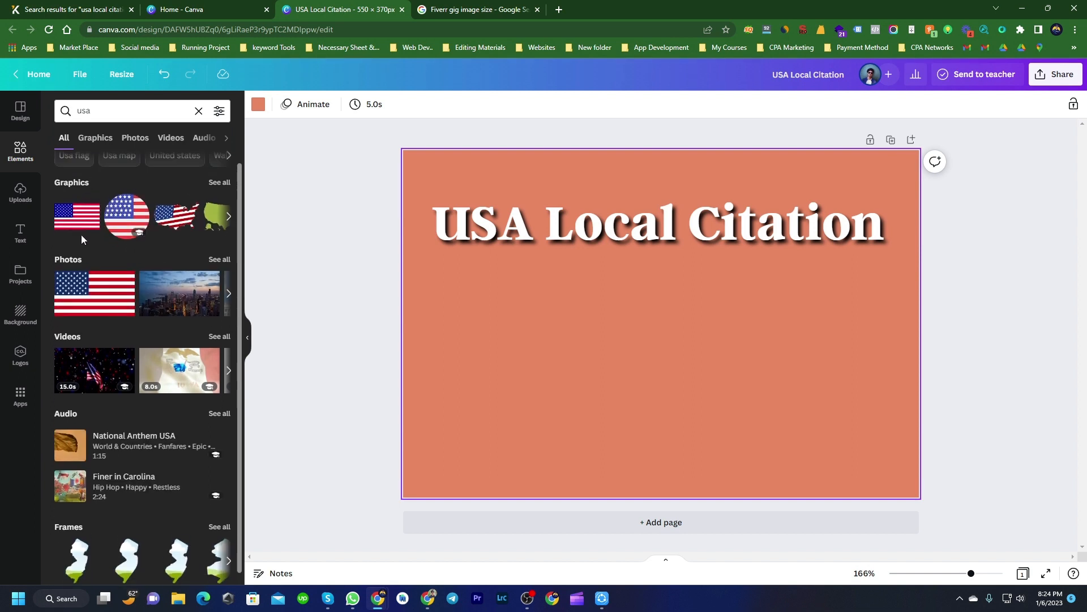
left_click(179, 229)
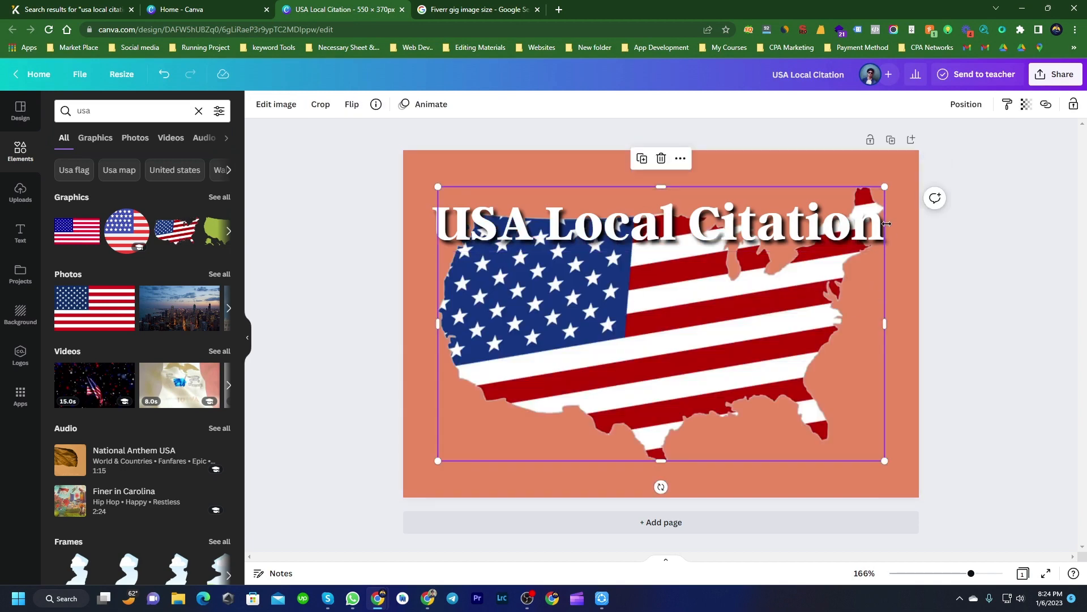
Shrink the flag-filled US map to under half its size and place it in the design's lower-right area, below the heading
left_click_drag(884, 186, 869, 324)
left_click(688, 331)
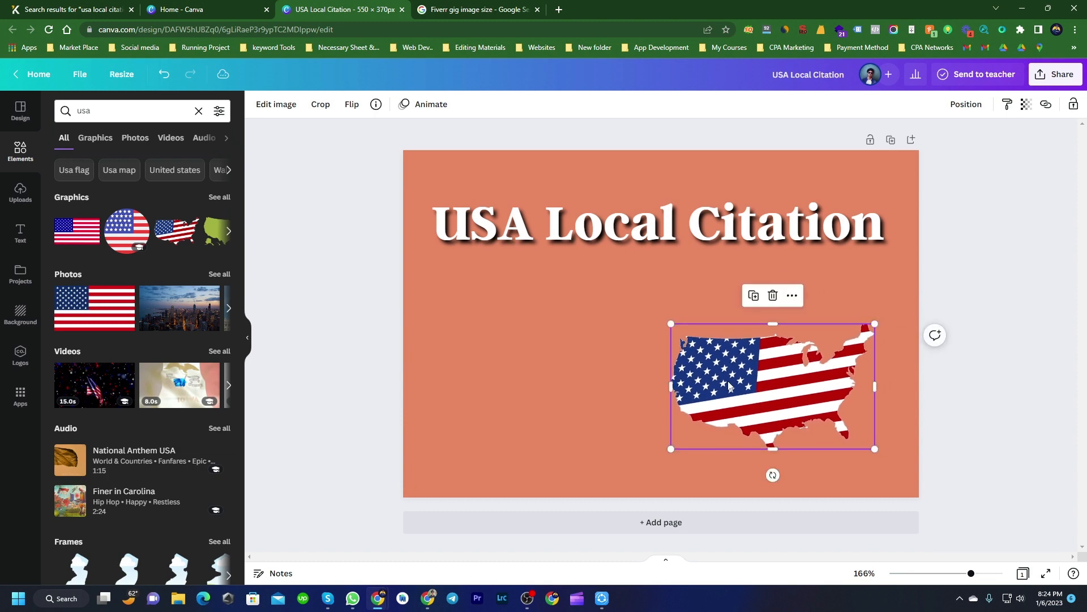
mouse_move(747, 377)
left_mouse_down()
mouse_move(761, 354)
mouse_move(756, 362)
left_mouse_up()
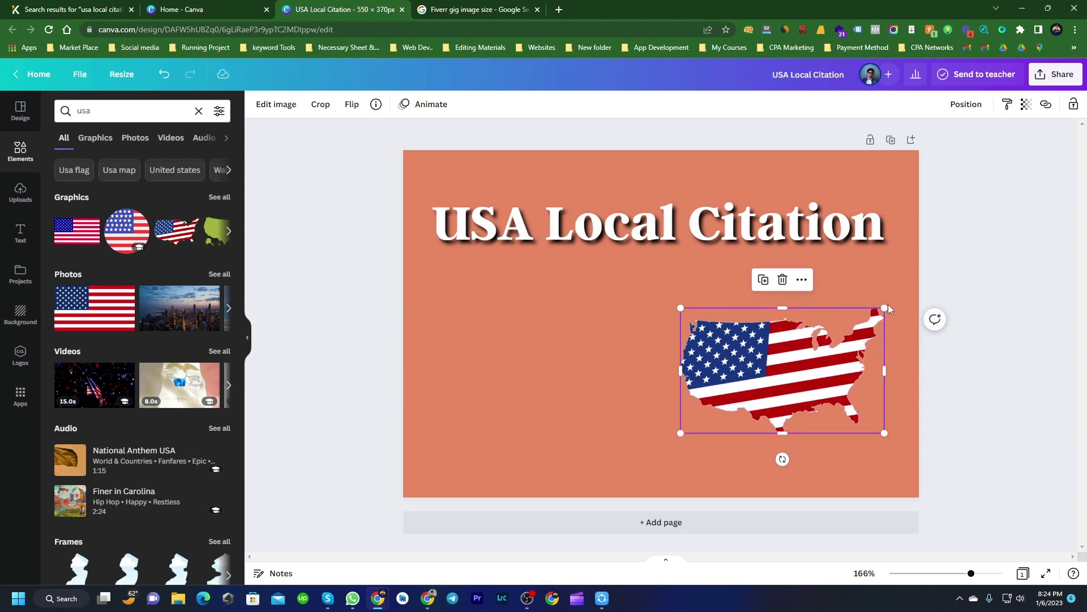
left_click_drag(887, 308, 878, 313)
left_click(675, 302)
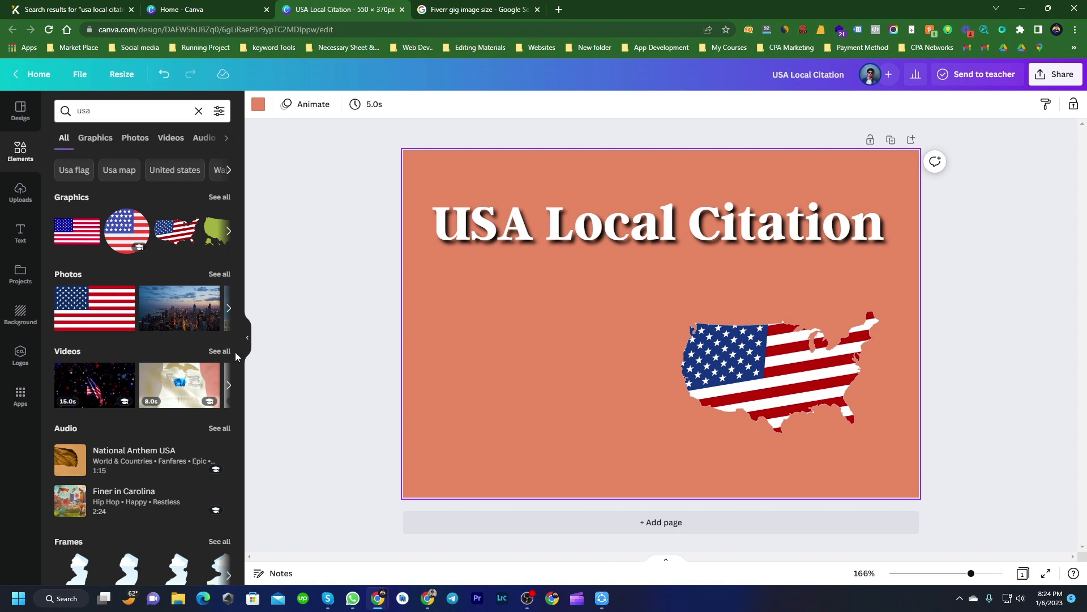
Change the design's background colour to dark purple #6738C4
left_click(21, 314)
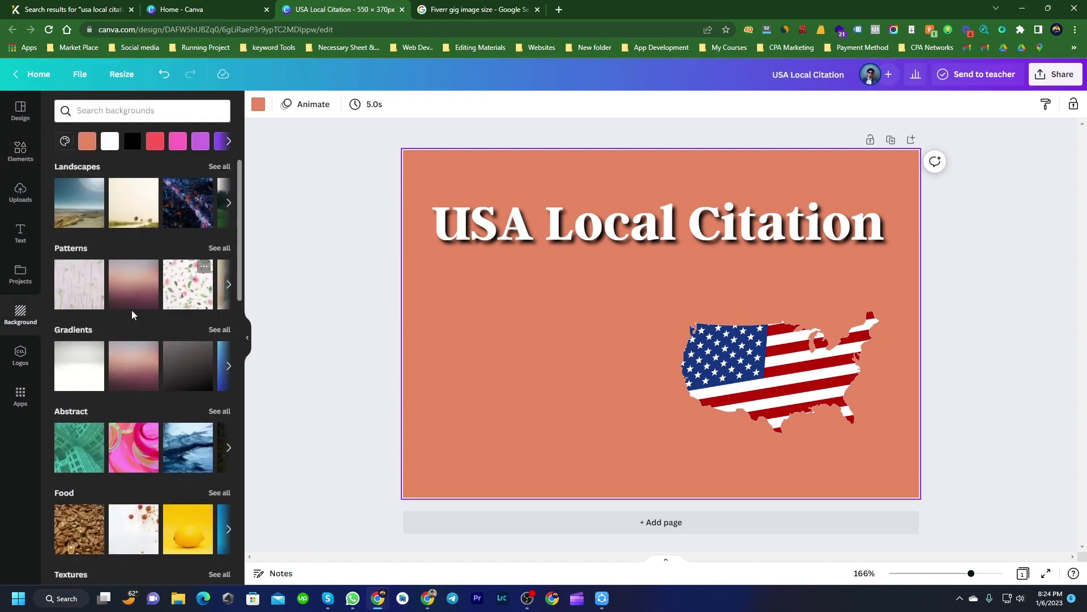
scroll(134, 314, "down", 3)
left_click(67, 141)
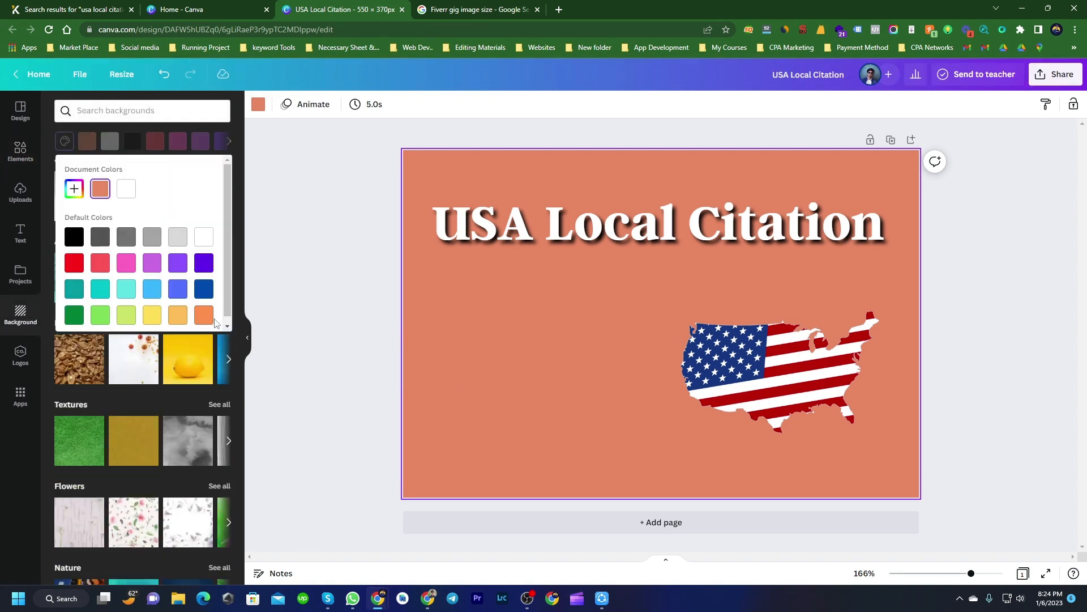
left_click(179, 269)
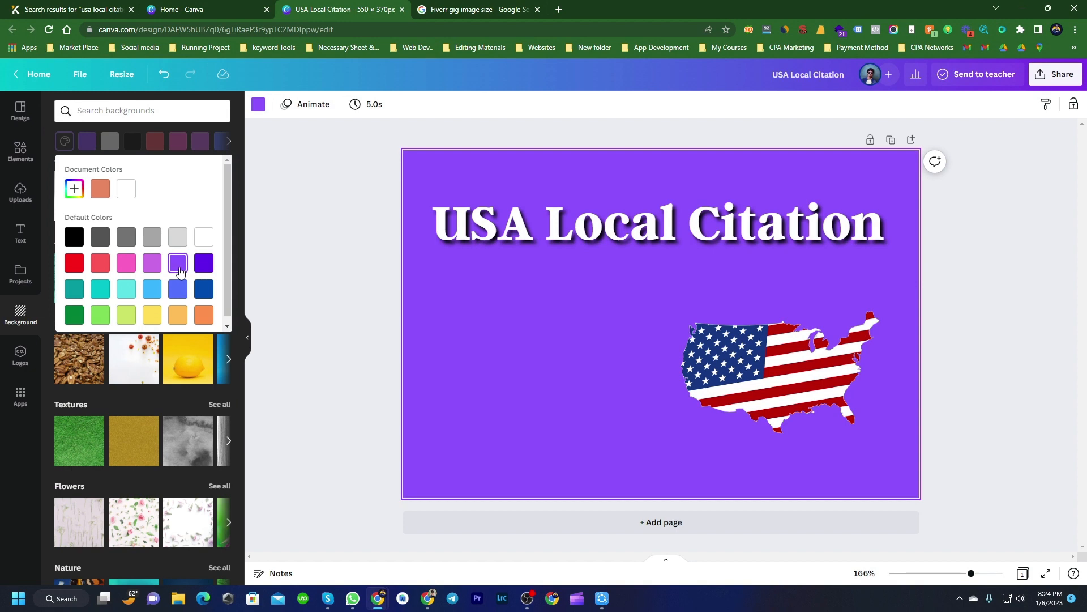
left_click(74, 189)
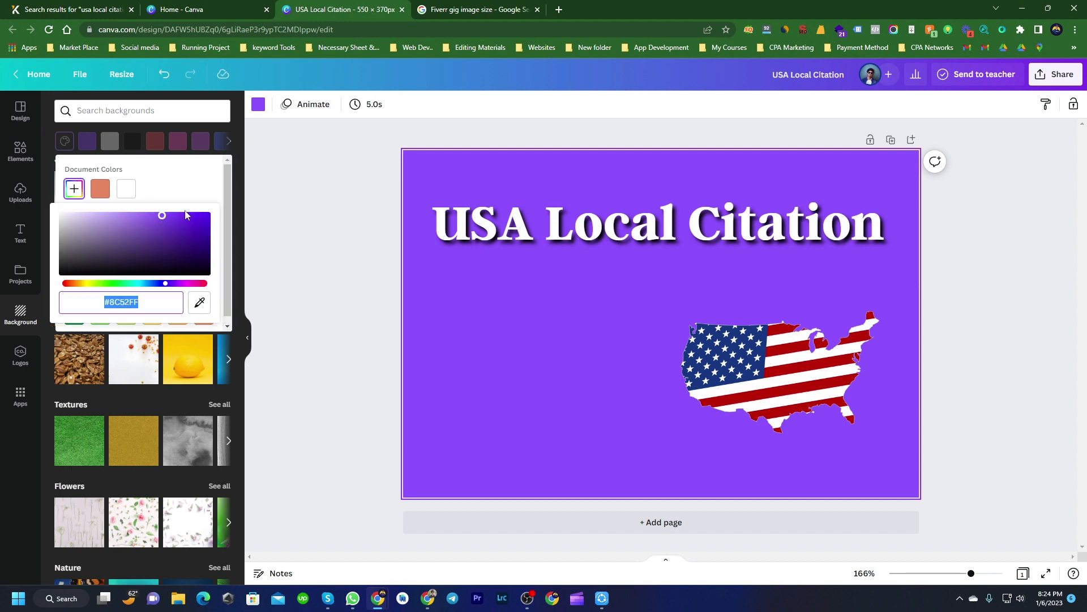
left_click_drag(165, 223, 167, 226)
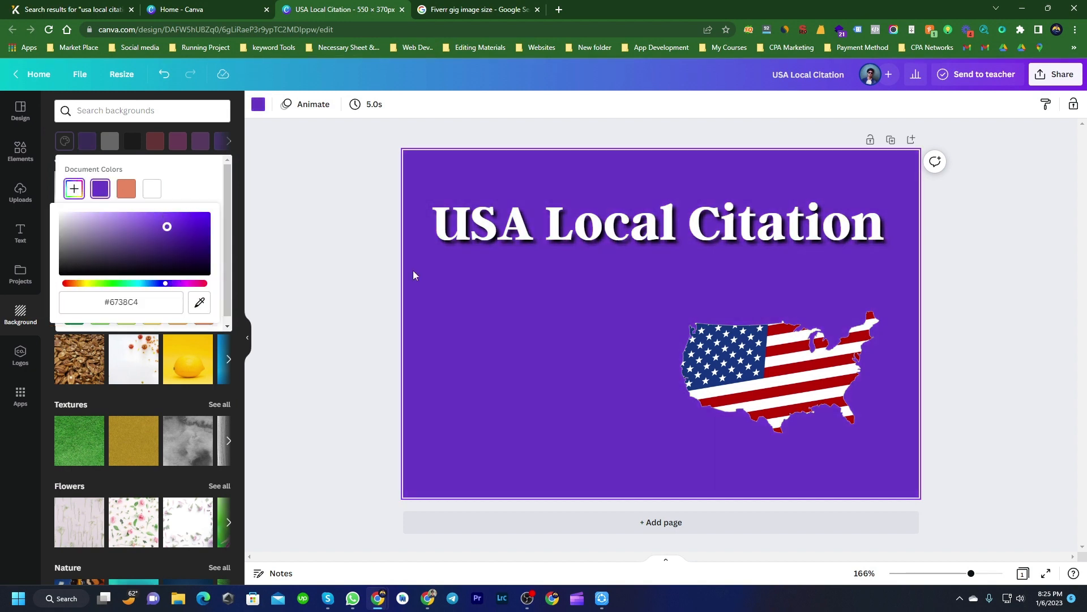
left_click(522, 307)
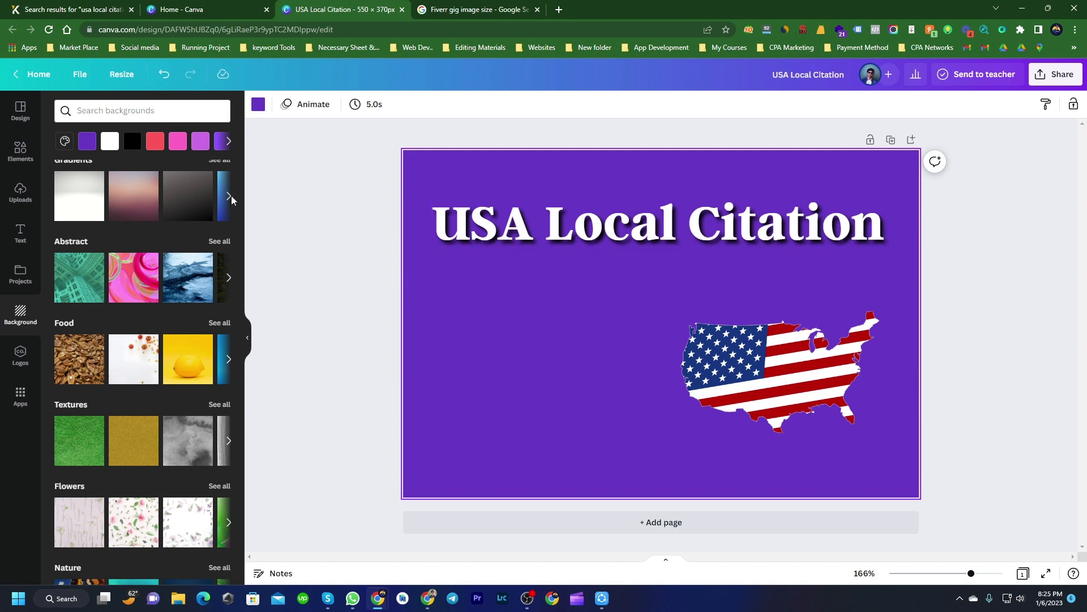
Check the competing gig images on Kwork, return to the Canva design and add a subheading to the left of the US map
left_click(113, 9)
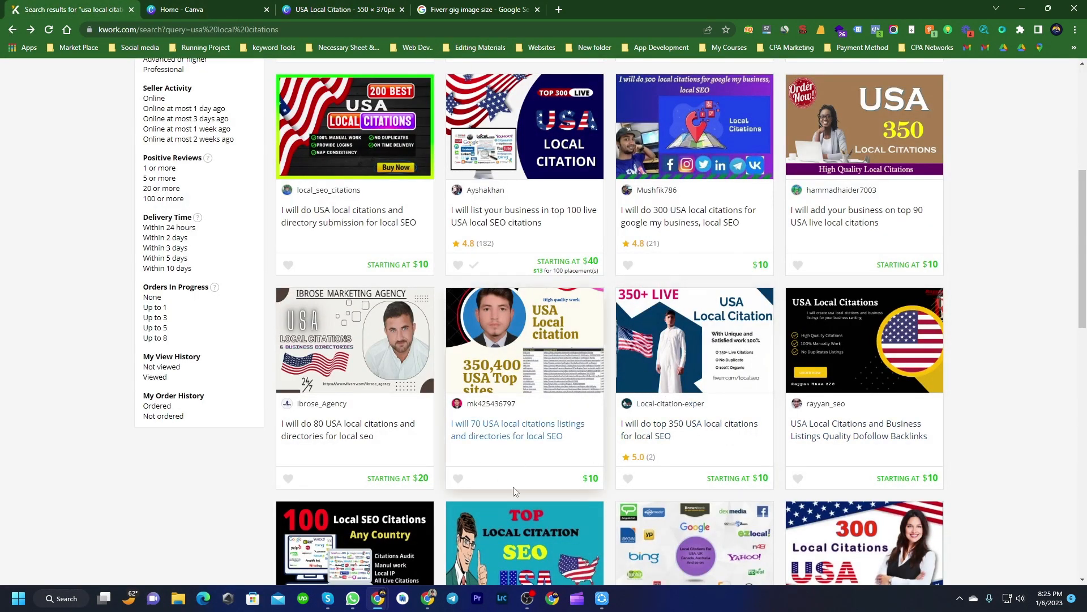
mouse_move(457, 481)
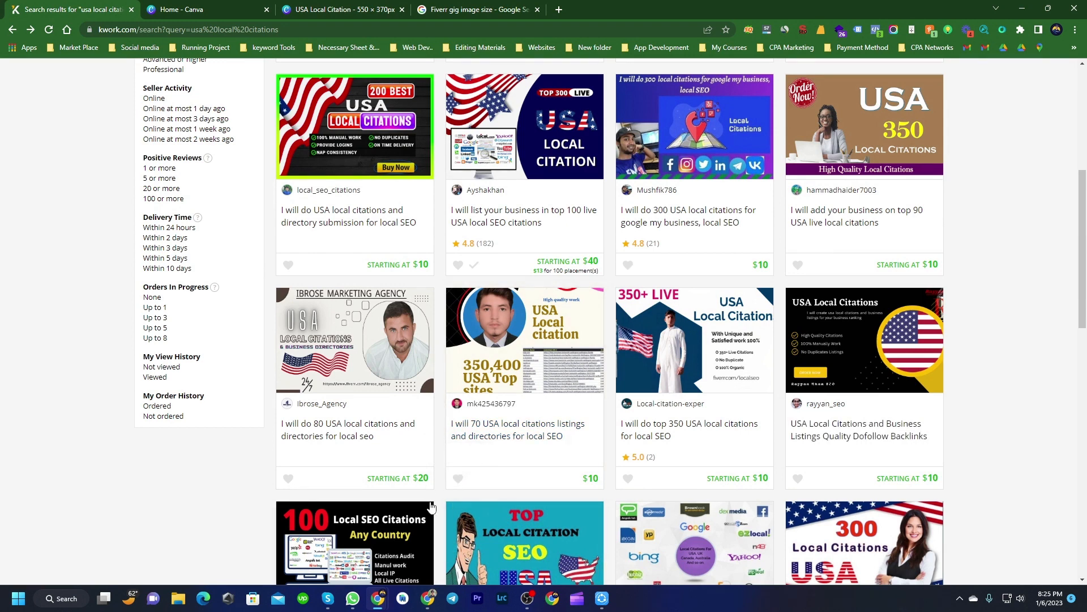
left_click(339, 9)
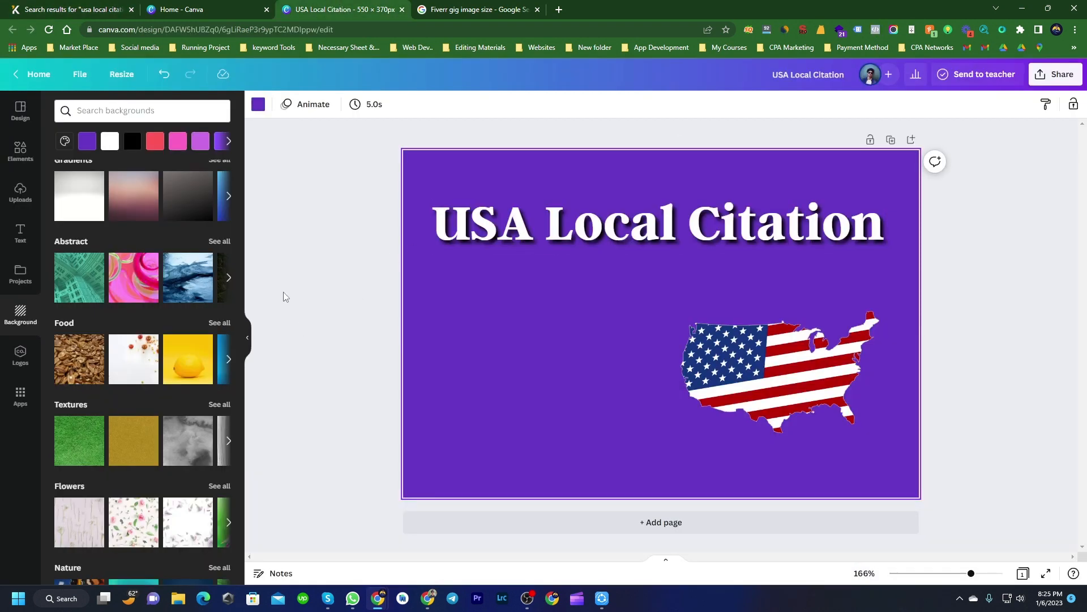
left_click(20, 232)
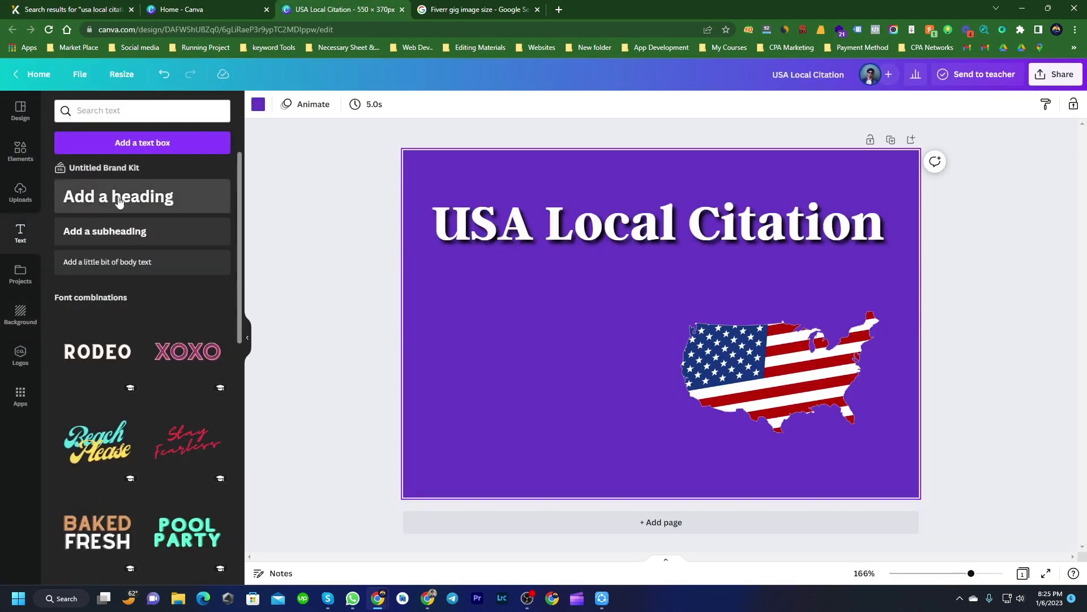
left_click(102, 231)
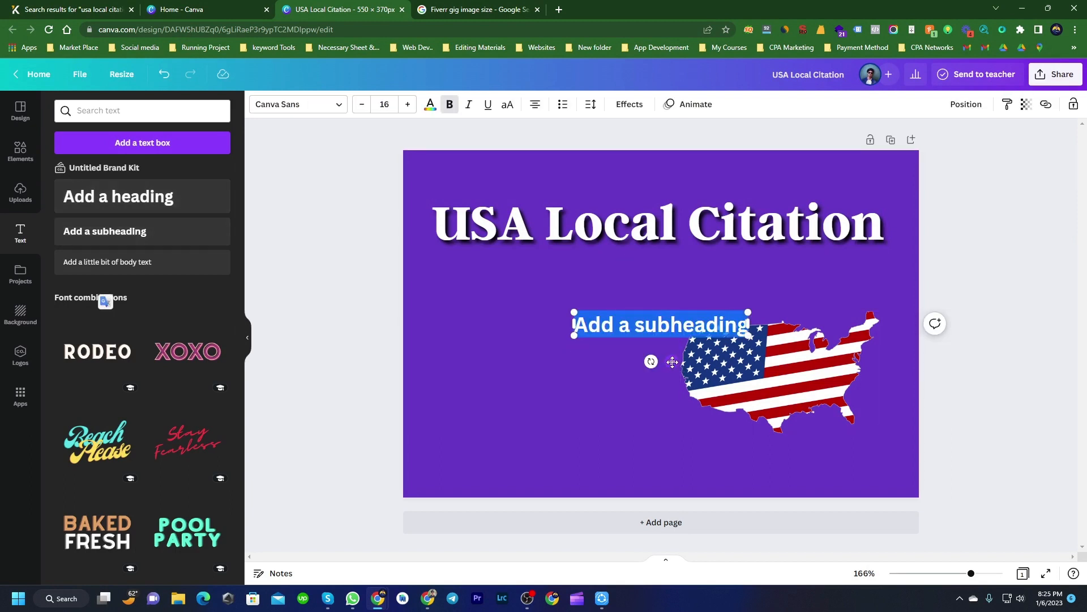
left_click_drag(672, 362, 582, 349)
left_click(622, 355)
Replace the subheading's placeholder text with "High DA Websit"
left_click(652, 313)
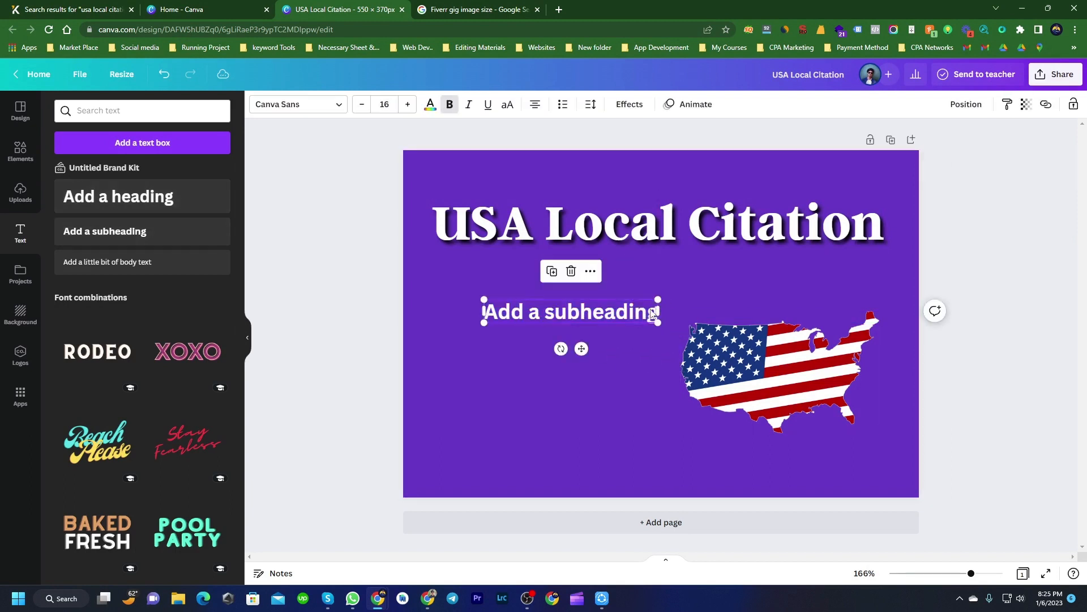
left_click(652, 313)
left_click(654, 315)
key("BackSpace")
key("BackSpace")
key("BackSpace")
key("BackSpace")
key("BackSpace")
key("BackSpace")
key("BackSpace")
key("BackSpace")
key("BackSpace")
key("BackSpace")
key("BackSpace")
key("BackSpace")
key("BackSpace")
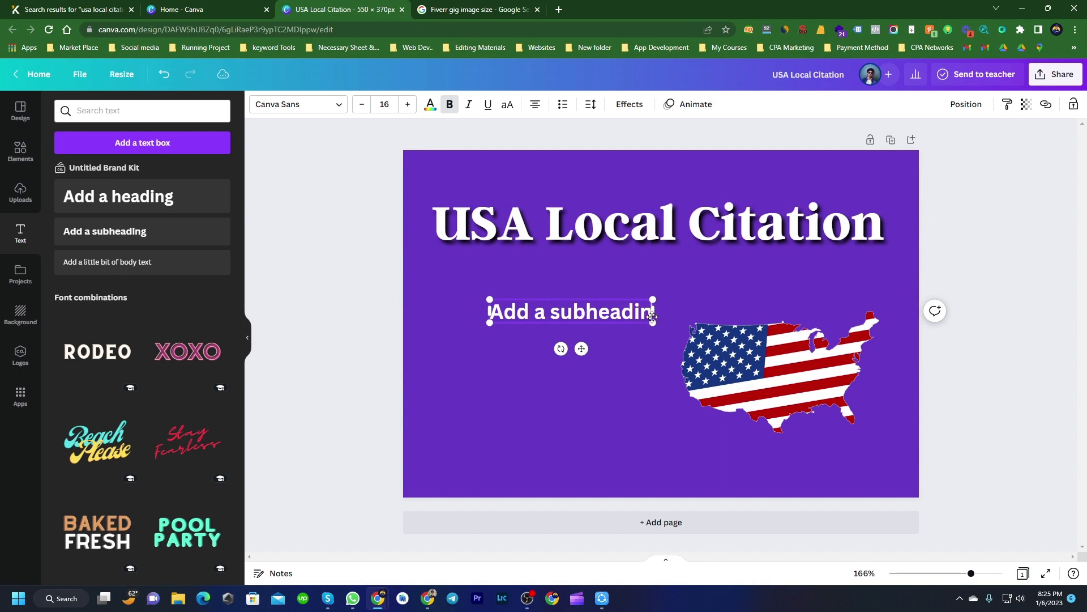
key("BackSpace")
key("BackSpace")
key("BackSpace")
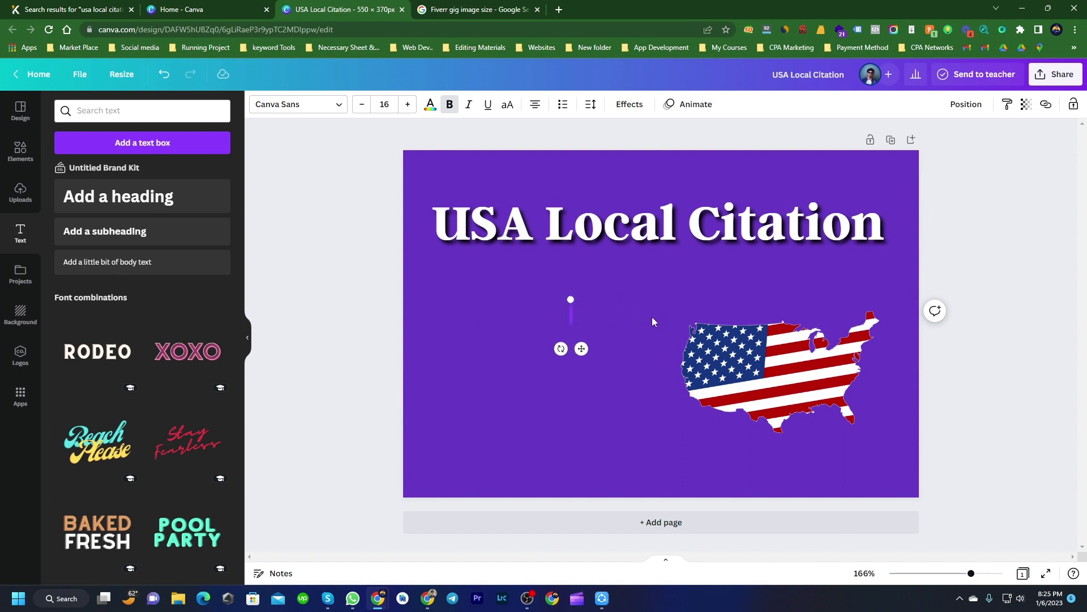
type("1")
key("BackSpace")
type("Highn")
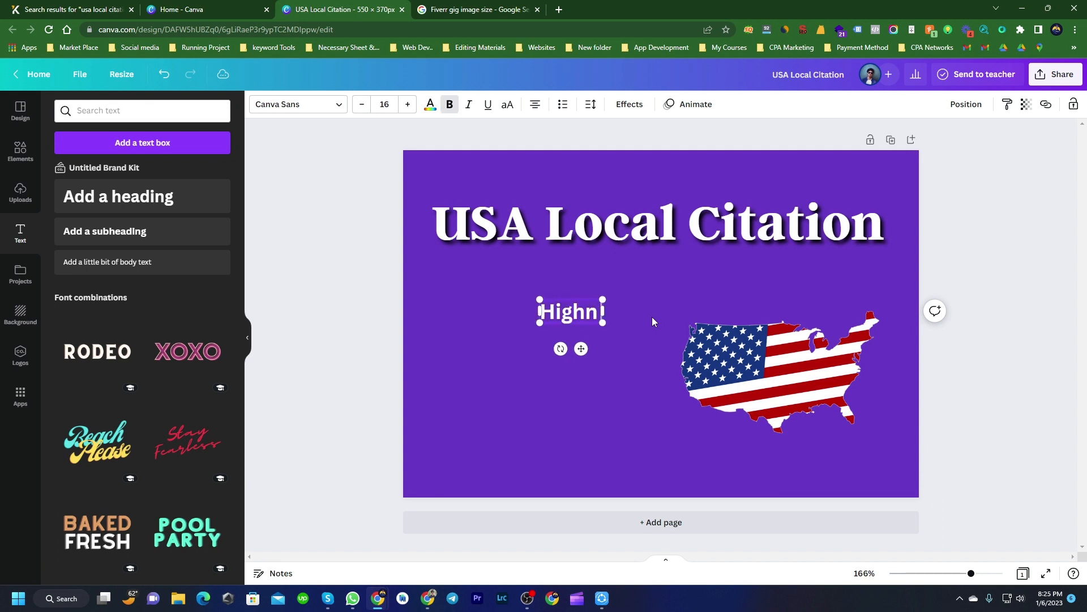
key("BackSpace")
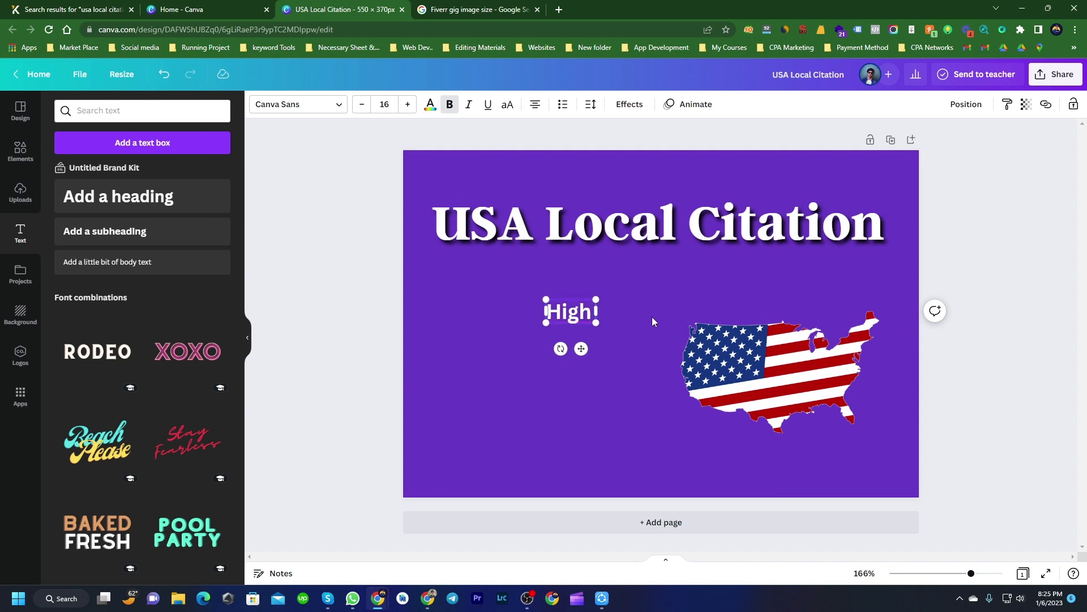
type("DA")
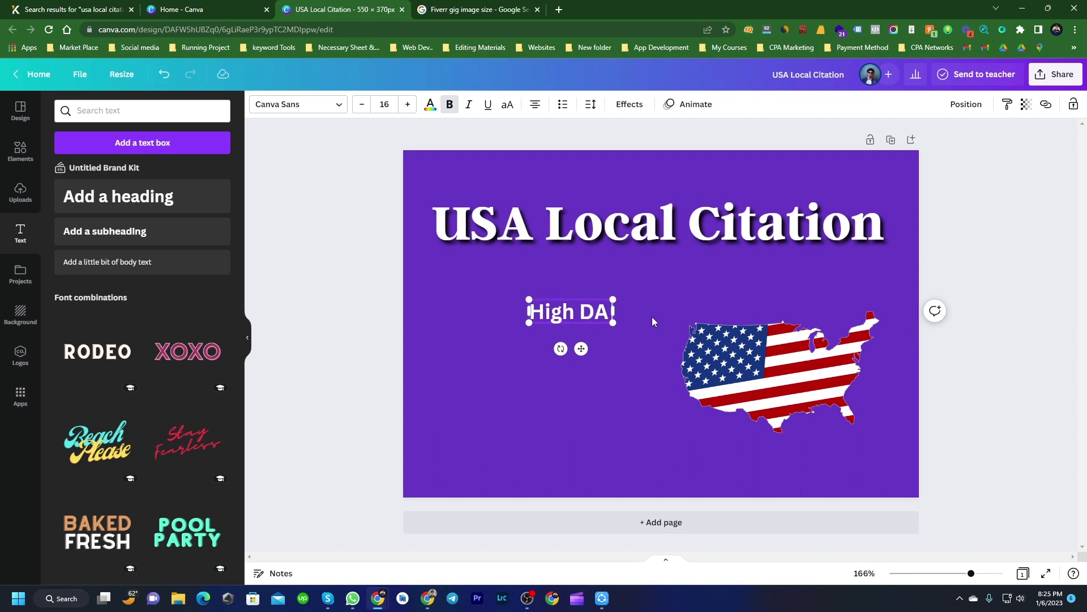
type(" W")
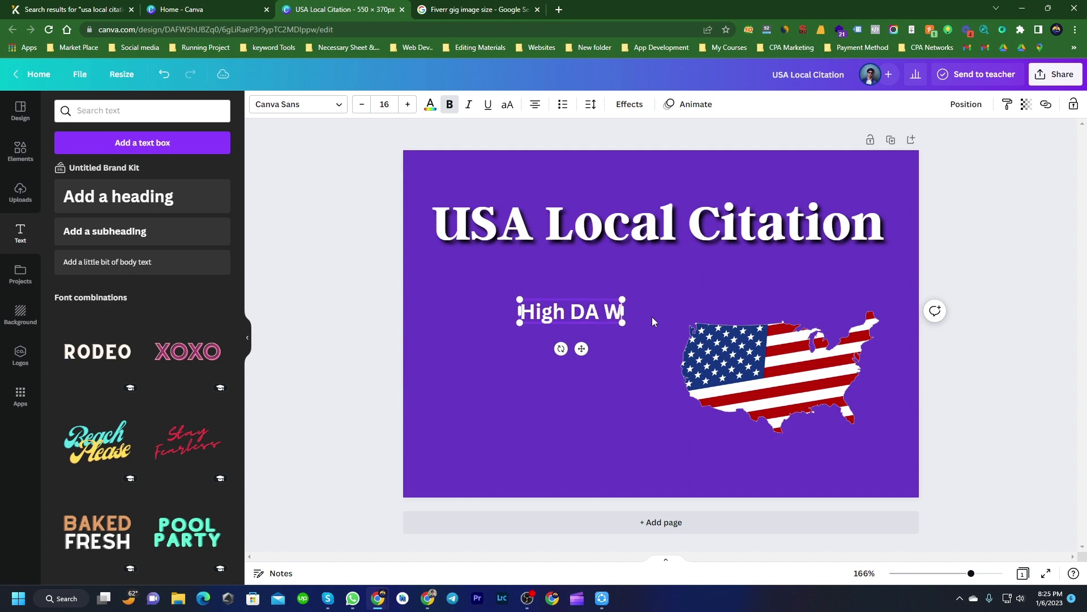
type("ebsit")
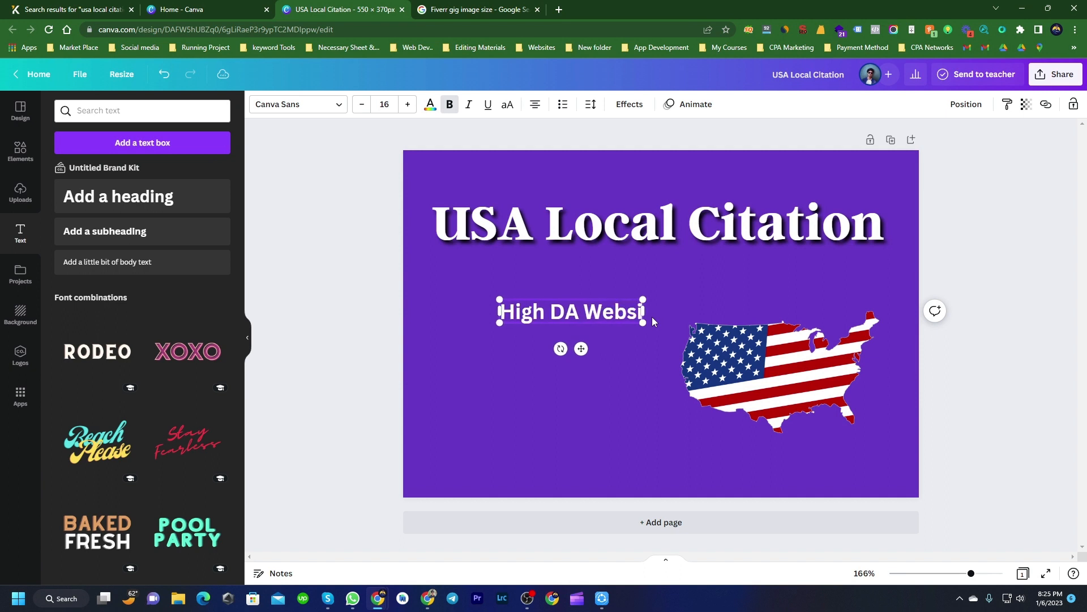